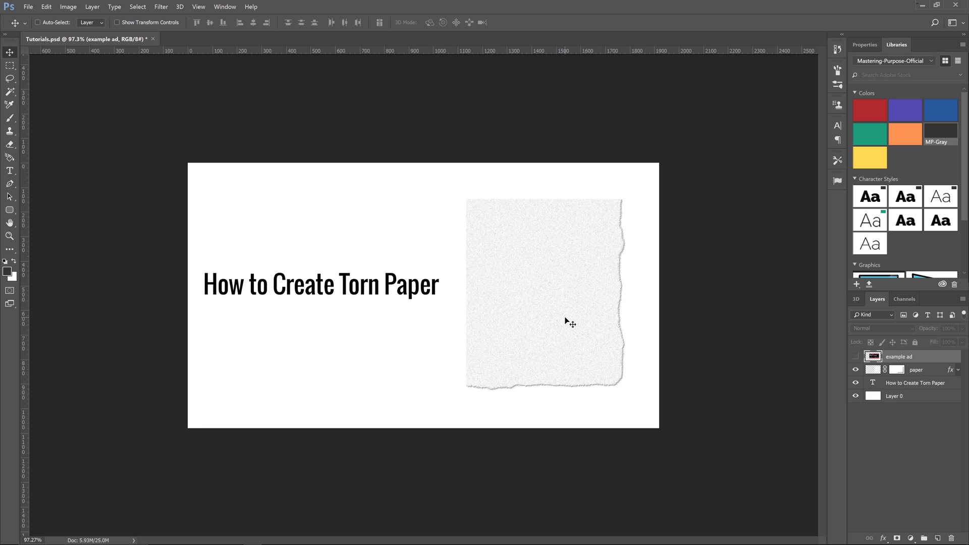
- Show the example ad layer and shift it over the title text to view the finished torn-paper sample
{"action": "left_click", "coordinate": [855, 357]}
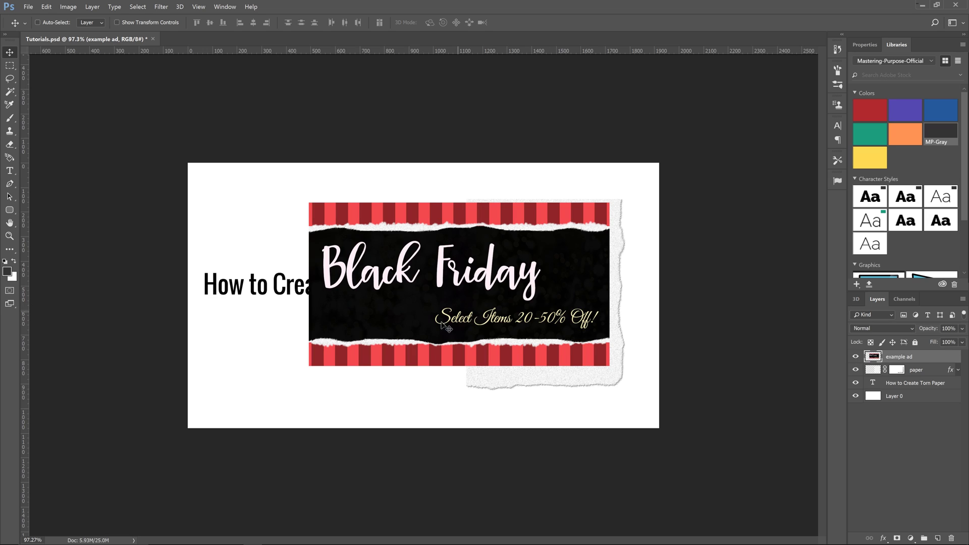
{"action": "left_click_drag", "start_coordinate": [435, 304], "coordinate": [396, 308]}
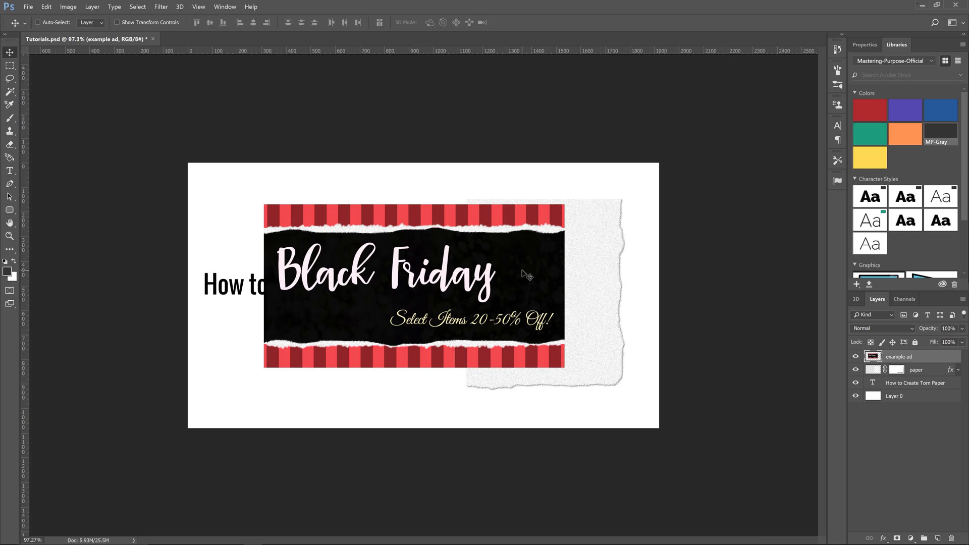
{"action": "left_click_drag", "start_coordinate": [525, 277], "coordinate": [539, 276]}
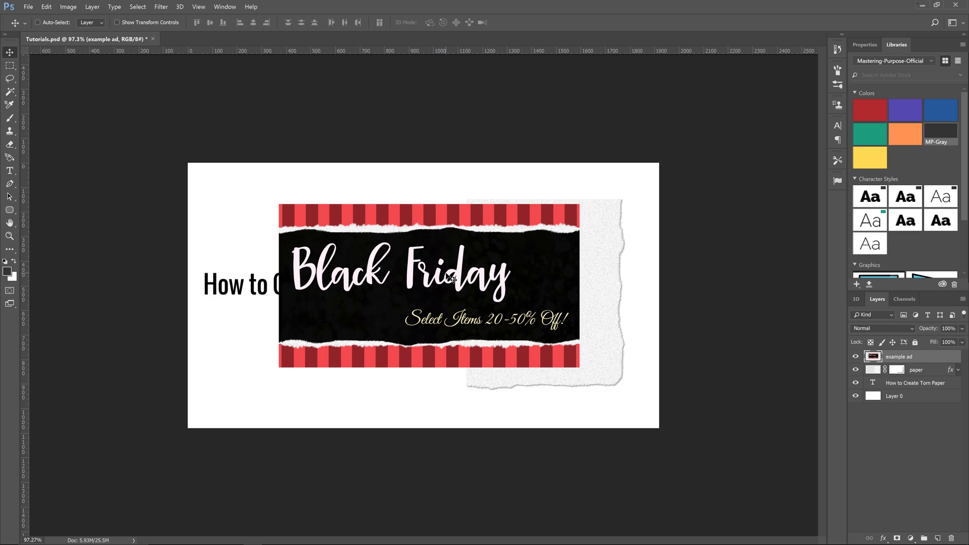
- Hide the example ad, paper and title text layers
{"action": "left_click", "coordinate": [856, 357]}
{"action": "left_click", "coordinate": [856, 369]}
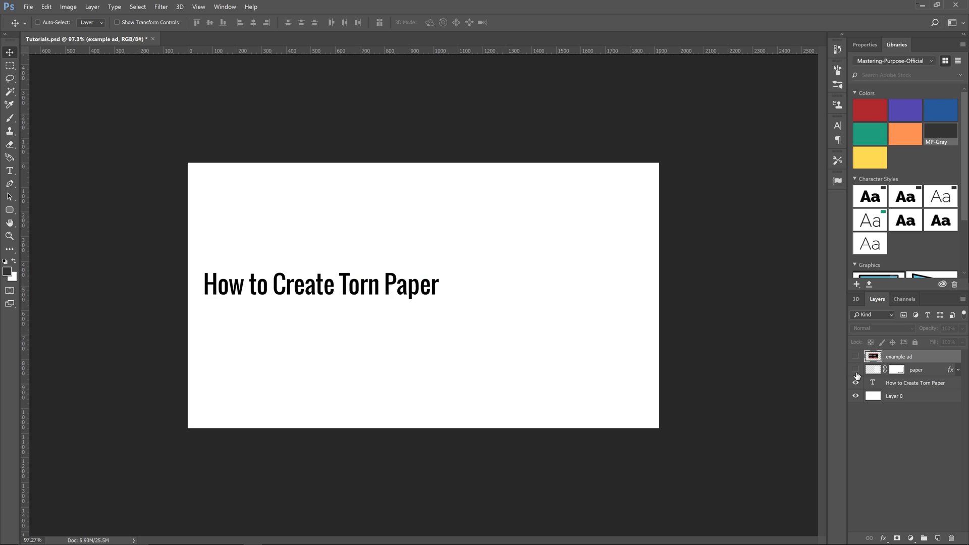
{"action": "left_click", "coordinate": [855, 382]}
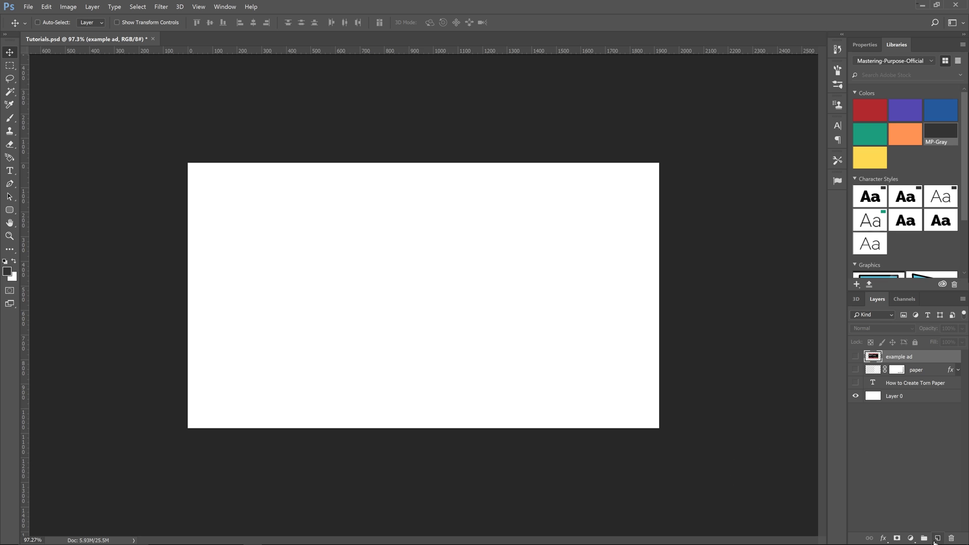
- Create a new top layer filled with white, with the old background Layer 0 hidden
{"action": "left_click", "coordinate": [938, 538]}
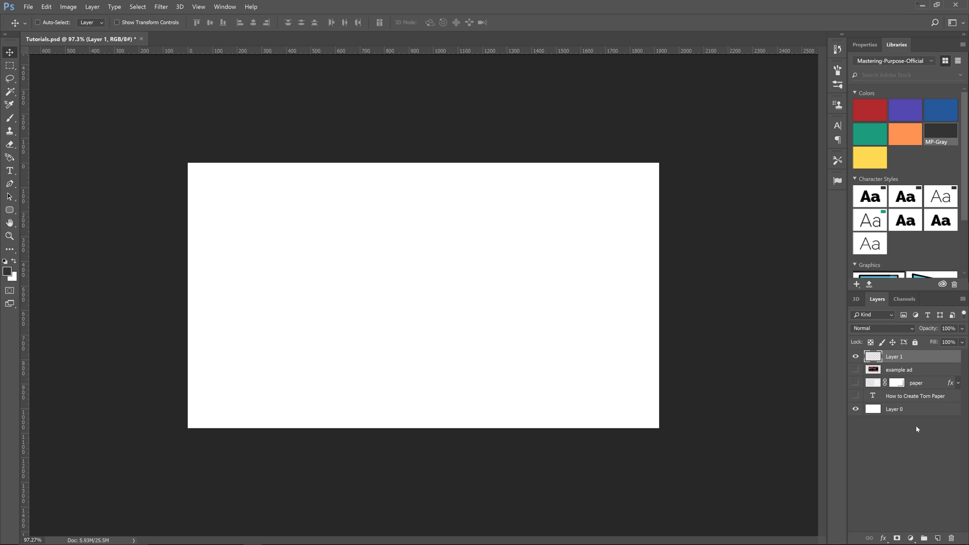
{"action": "left_click", "coordinate": [855, 409]}
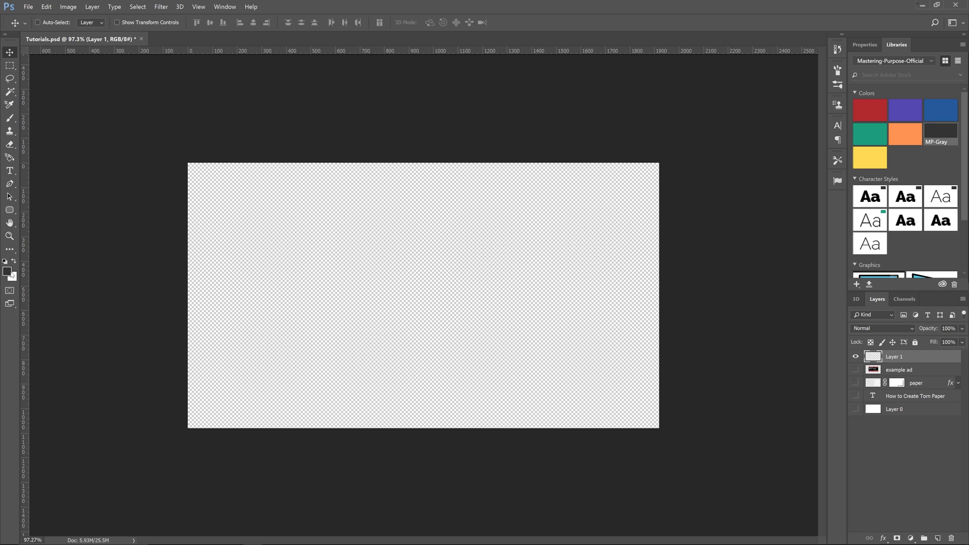
{"action": "key", "text": "x"}
{"action": "key", "text": "x"}
{"action": "key", "text": "x"}
{"action": "key", "text": "alt+BackSpace"}
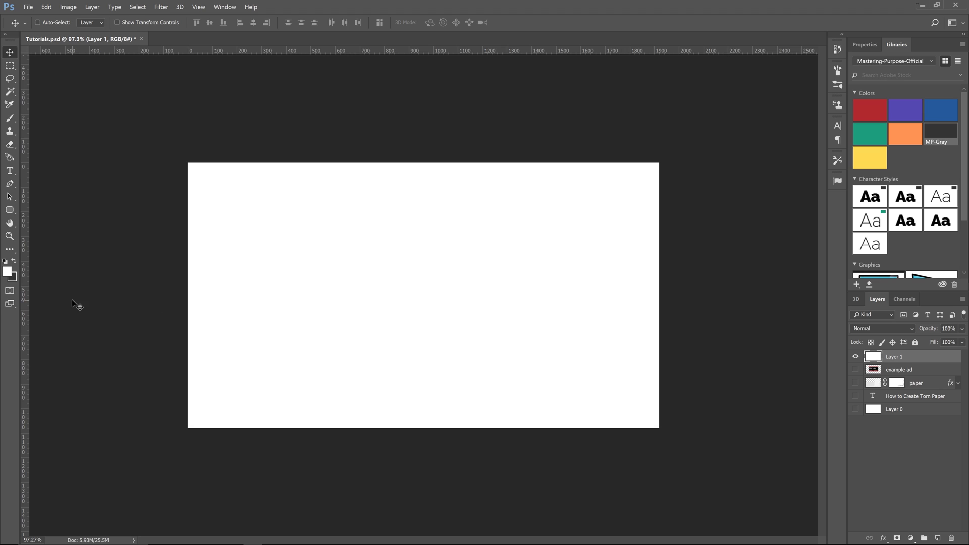
- Draw a white rectangle shape about 1079 by 987 px in the middle of the canvas
{"action": "left_click", "coordinate": [6, 211]}
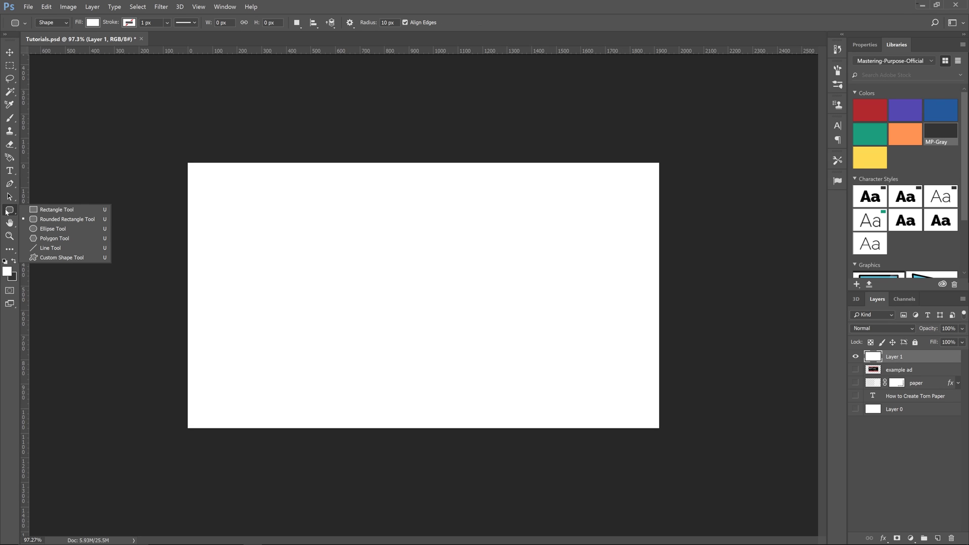
{"action": "left_click", "coordinate": [53, 209]}
{"action": "left_click_drag", "start_coordinate": [291, 178], "coordinate": [555, 420]}
{"action": "key", "text": "v"}
{"action": "left_click_drag", "start_coordinate": [422, 306], "coordinate": [423, 301]}
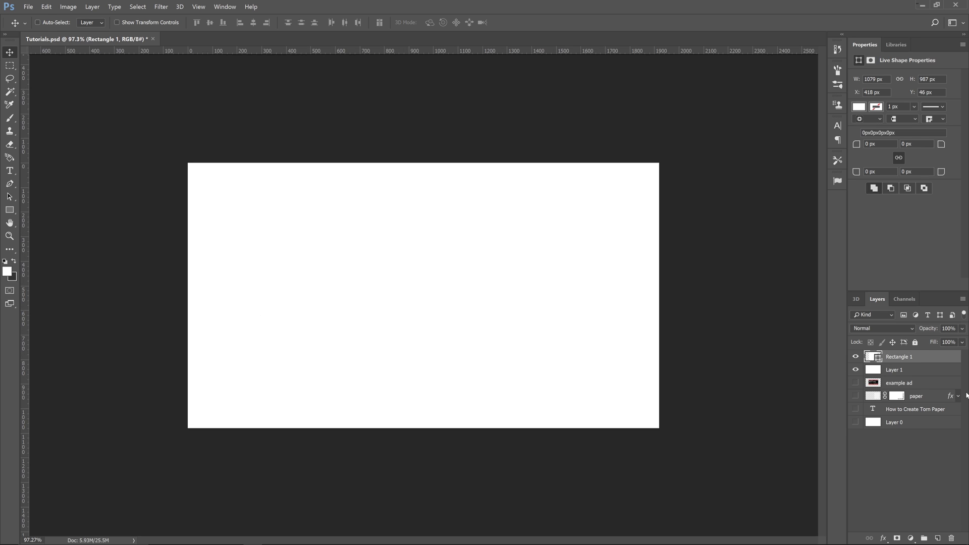
- Fill the rectangle with dark gray and nudge it to about X 438 px, Y 47 px
{"action": "key", "text": "x"}
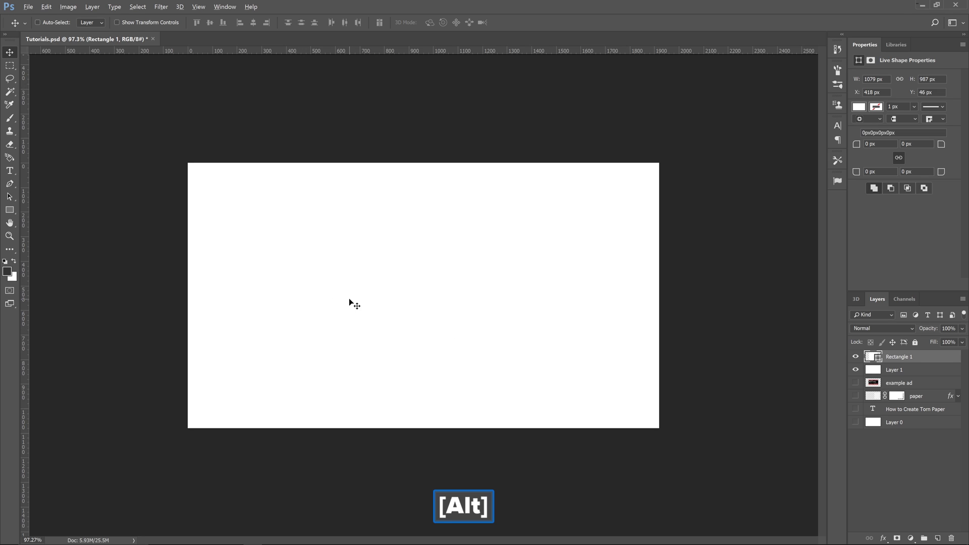
{"action": "key", "text": "alt+BackSpace"}
{"action": "mouse_move", "coordinate": [396, 324]}
{"action": "left_mouse_down"}
{"action": "mouse_move", "coordinate": [420, 319]}
{"action": "mouse_move", "coordinate": [402, 327]}
{"action": "left_mouse_up"}
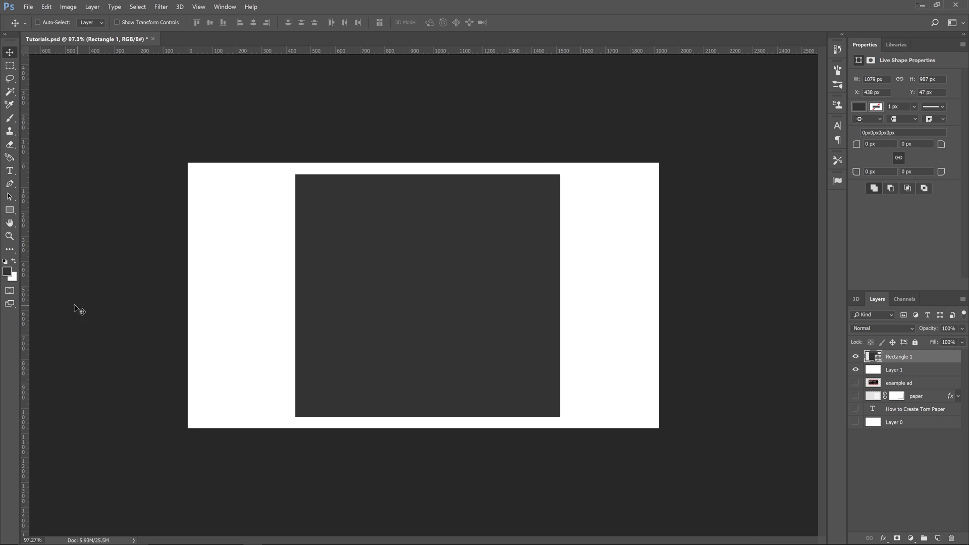
- Refill the rectangle with white and convert it to a smart object
{"action": "key", "text": "alt+BackSpace"}
{"action": "key", "text": "x"}
{"action": "key", "text": "alt+BackSpace"}
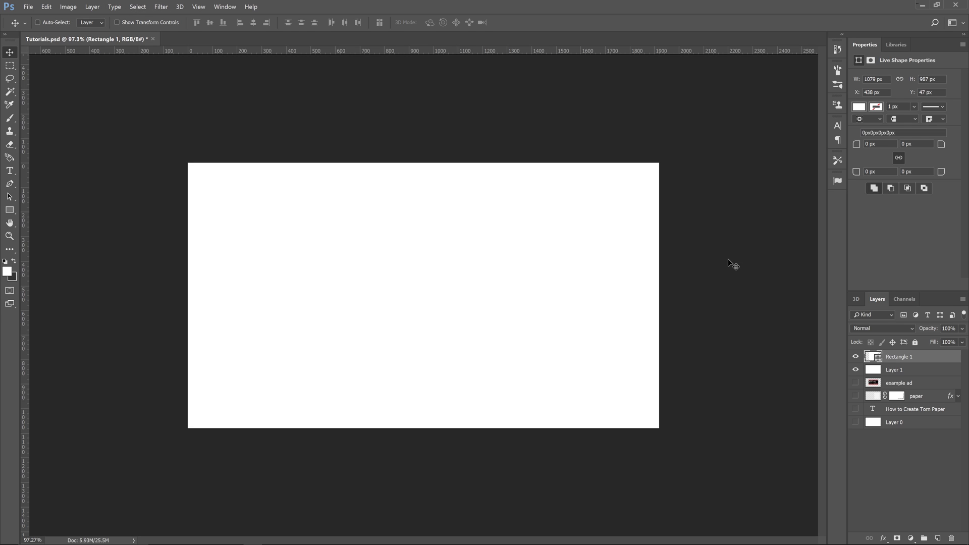
{"action": "right_click", "coordinate": [897, 359]}
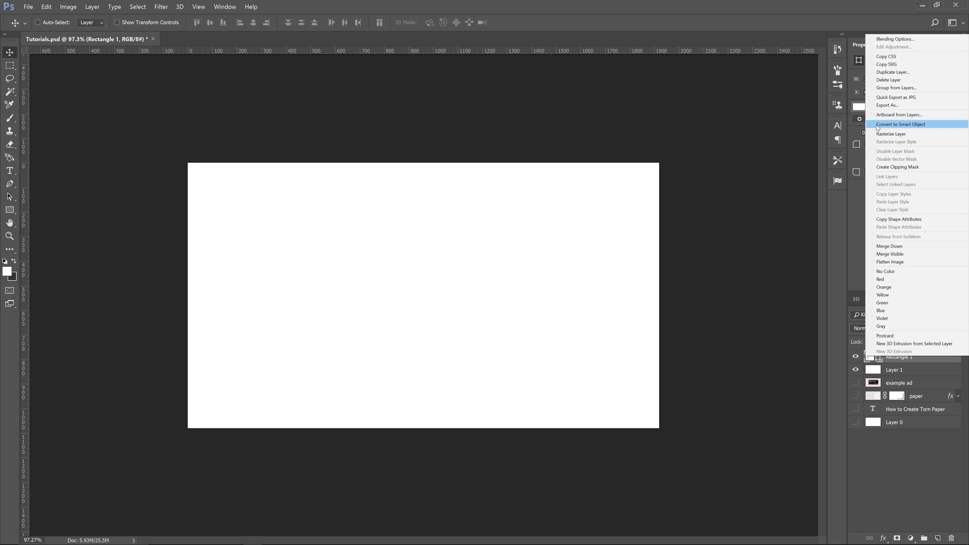
{"action": "left_click", "coordinate": [900, 124]}
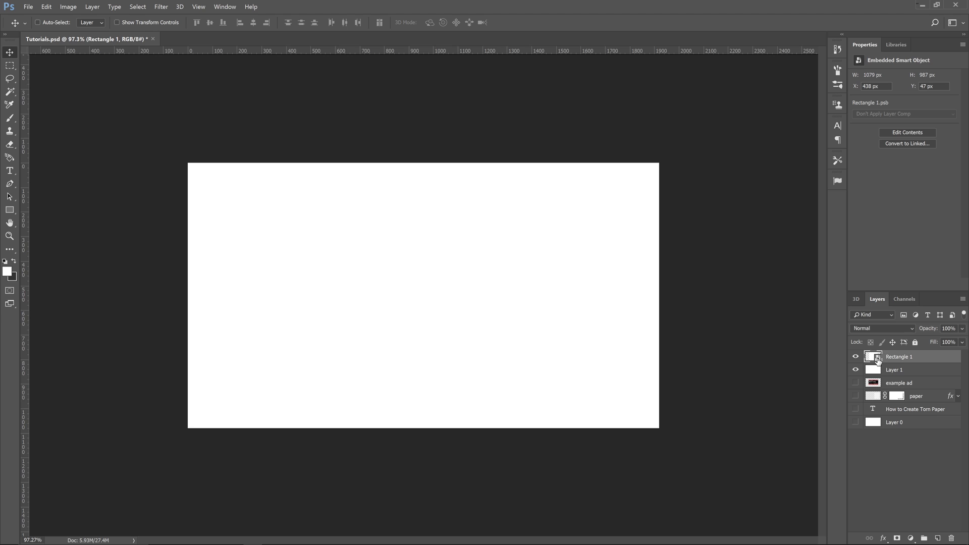
- Apply an Add Noise filter of about 36%, Gaussian and monochromatic, to the rectangle and compare it switched off and on
{"action": "left_click", "coordinate": [161, 6]}
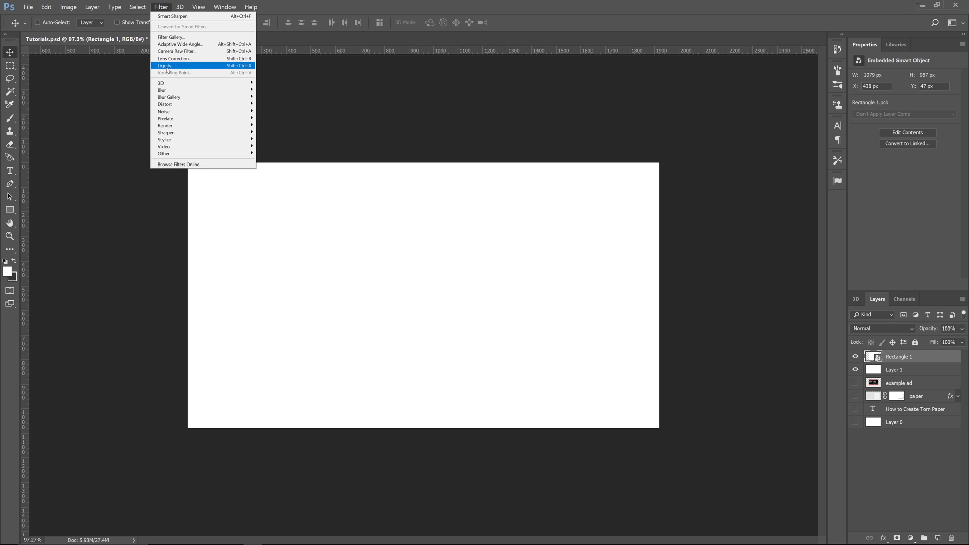
{"action": "mouse_move", "coordinate": [166, 111]}
{"action": "left_click", "coordinate": [277, 111]}
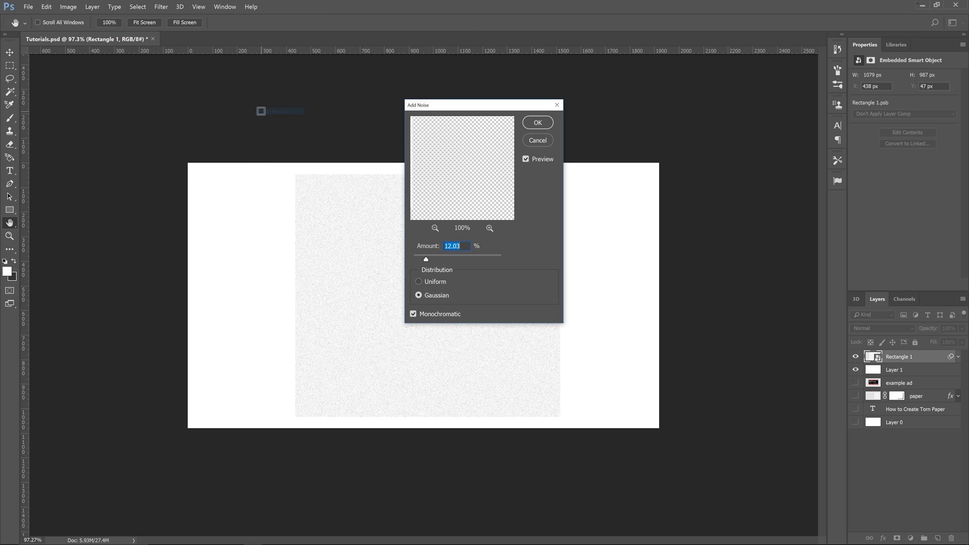
{"action": "left_click_drag", "start_coordinate": [466, 105], "coordinate": [716, 133]}
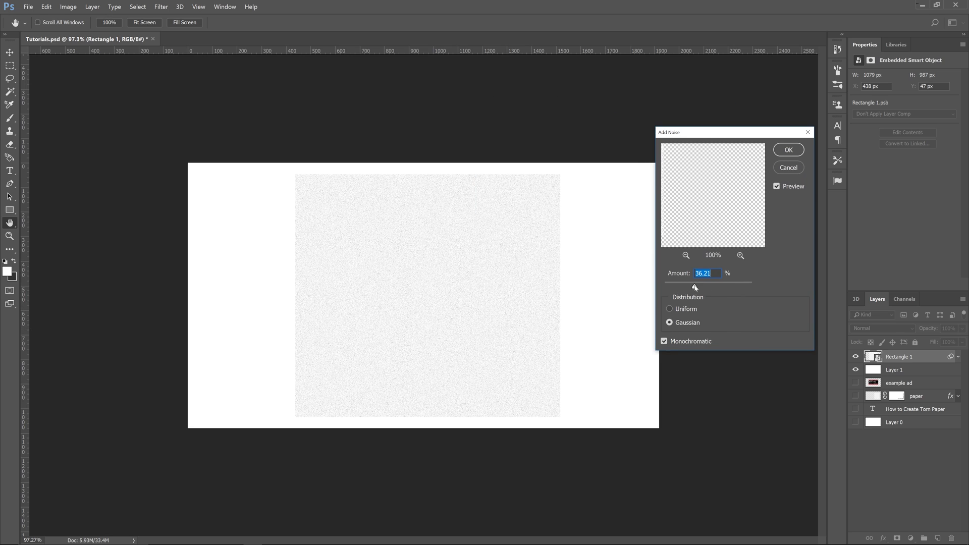
{"action": "left_click_drag", "start_coordinate": [694, 287], "coordinate": [696, 291]}
{"action": "left_click", "coordinate": [669, 309]}
{"action": "left_click", "coordinate": [669, 322]}
{"action": "left_click", "coordinate": [665, 341]}
{"action": "left_click", "coordinate": [786, 150]}
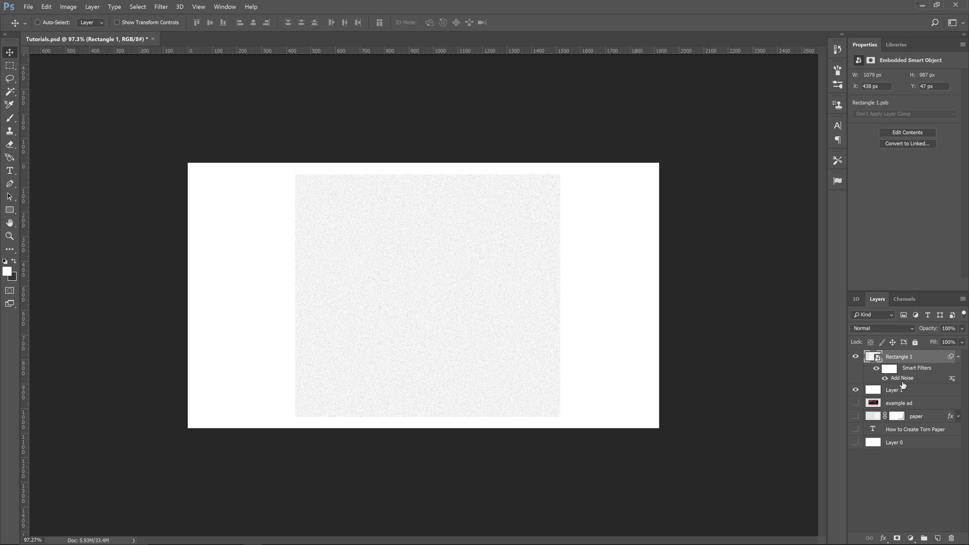
{"action": "left_click", "coordinate": [884, 379]}
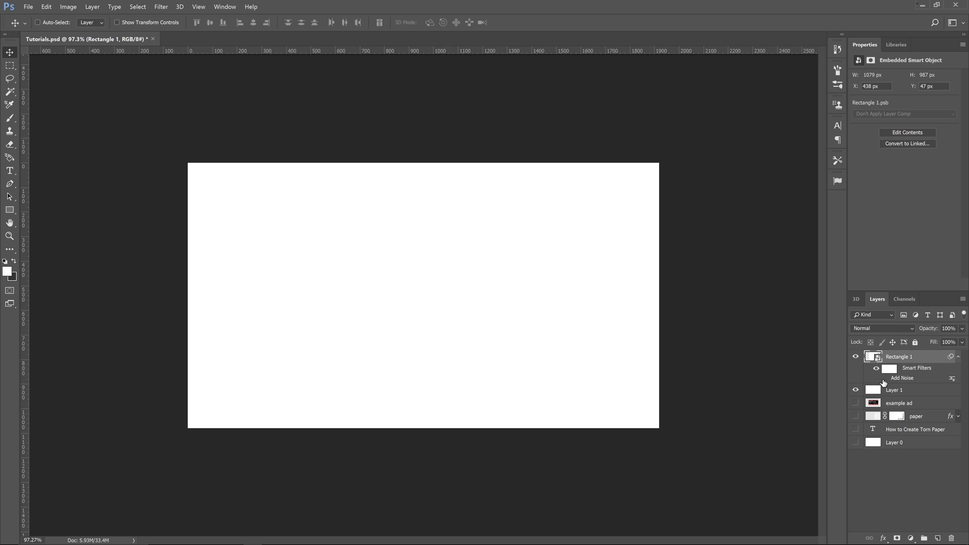
{"action": "left_click", "coordinate": [884, 380]}
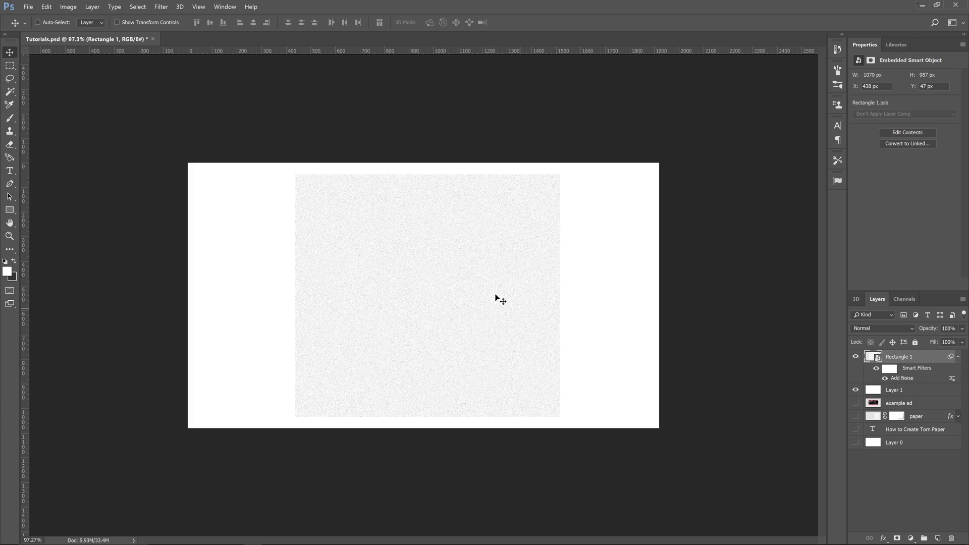
- Apply a Gaussian Blur with a radius of 0.4 pixels to the noisy rectangle
{"action": "left_click", "coordinate": [161, 7]}
{"action": "mouse_move", "coordinate": [222, 90]}
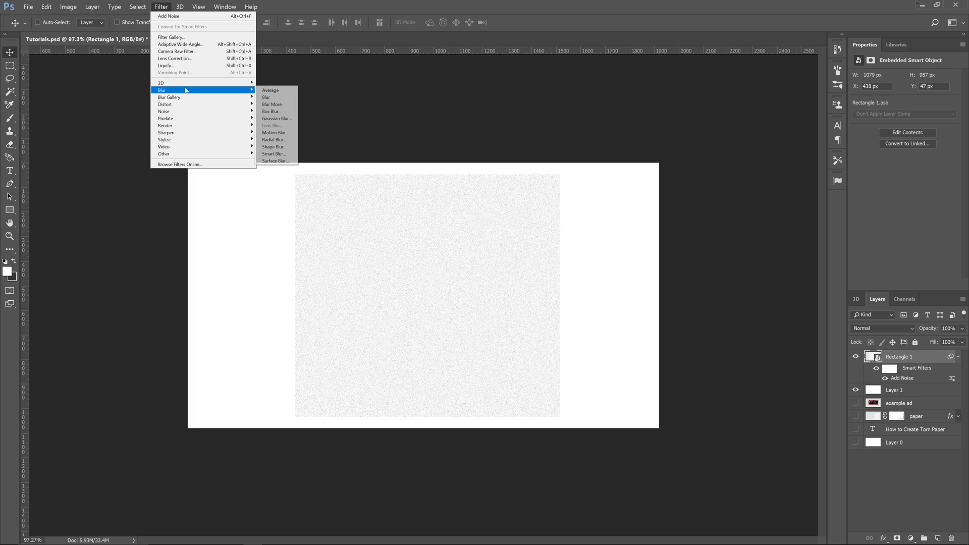
{"action": "left_click", "coordinate": [267, 118]}
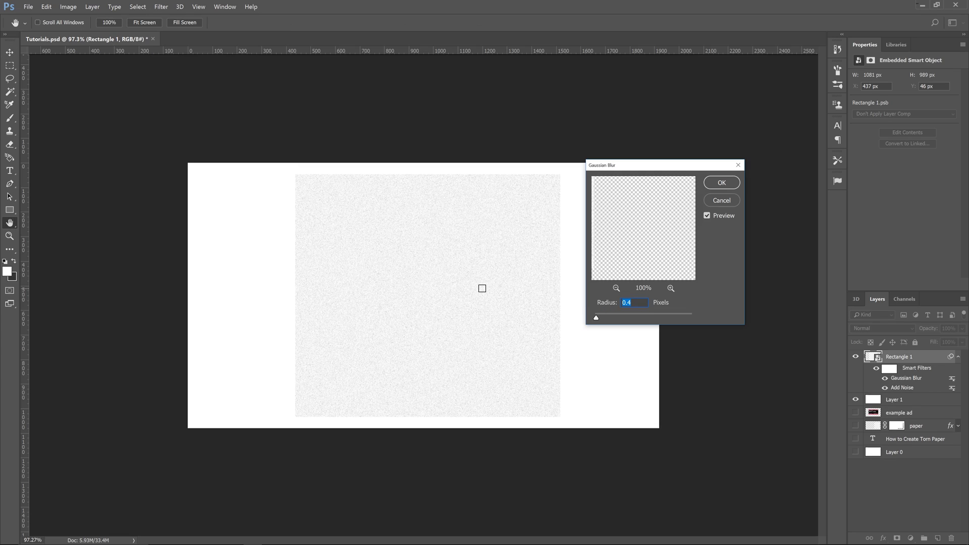
{"action": "left_click", "coordinate": [722, 183]}
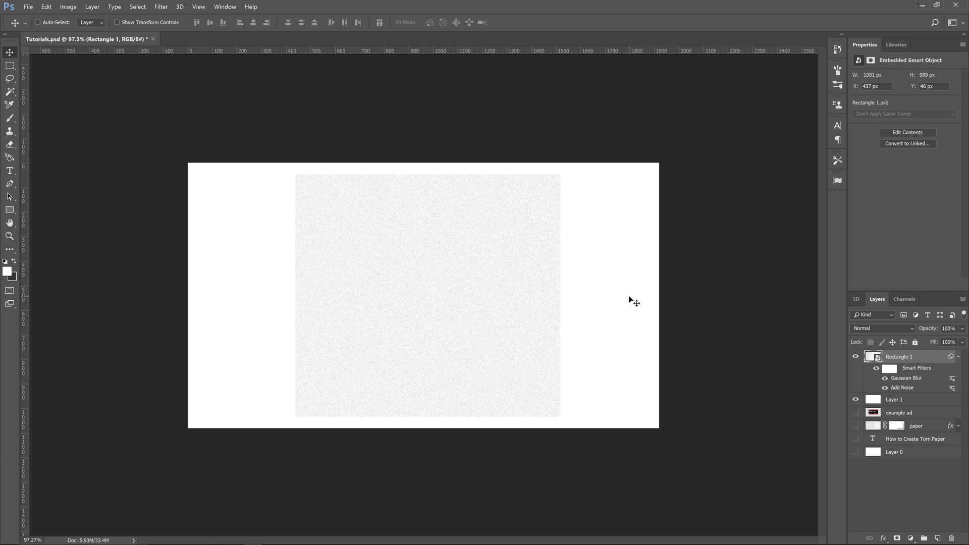
- Select most of the paper with a rectangular marquee and subtract wavy strips along its right and bottom edges with the Lasso
{"action": "key", "text": "m"}
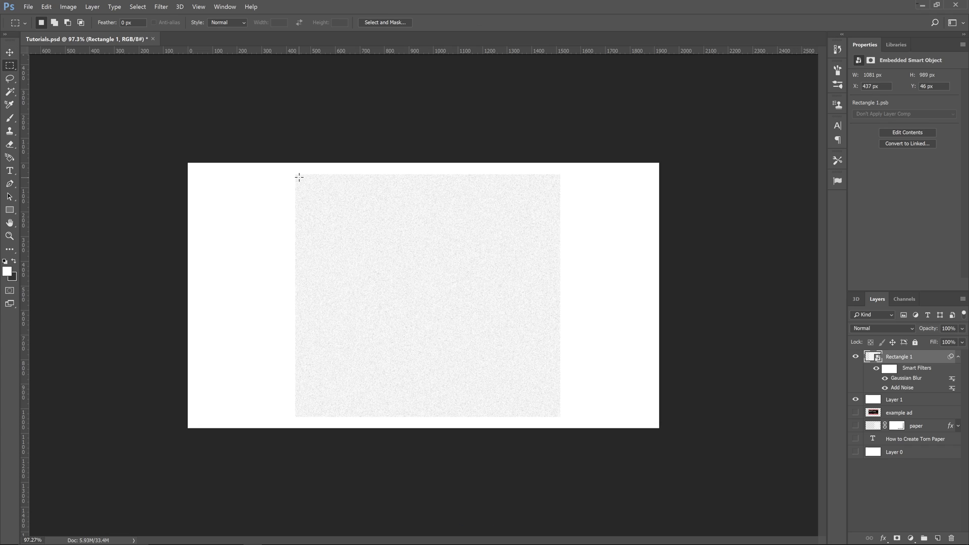
{"action": "left_click_drag", "start_coordinate": [299, 177], "coordinate": [538, 401]}
{"action": "key", "text": "l"}
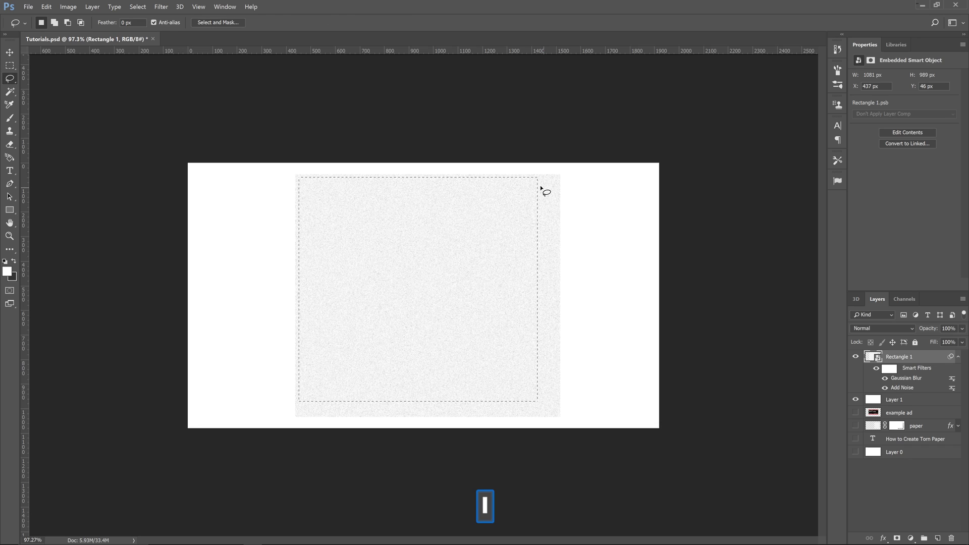
{"action": "key", "text": "alt"}
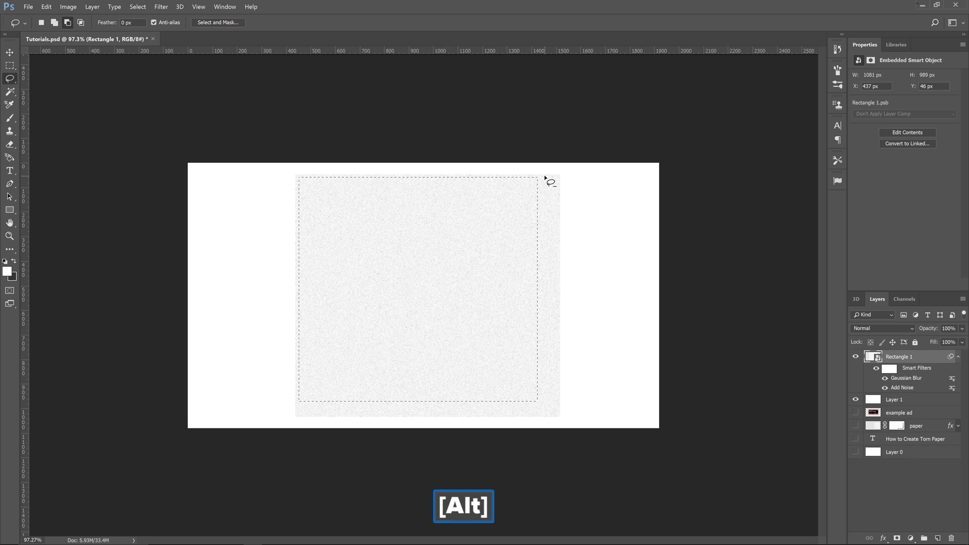
{"action": "mouse_move", "coordinate": [544, 176]}
{"action": "left_mouse_down"}
{"action": "mouse_move", "coordinate": [525, 190]}
{"action": "mouse_move", "coordinate": [529, 397]}
{"action": "mouse_move", "coordinate": [298, 402]}
{"action": "mouse_move", "coordinate": [348, 417]}
{"action": "mouse_move", "coordinate": [536, 413]}
{"action": "mouse_move", "coordinate": [551, 399]}
{"action": "left_mouse_up"}
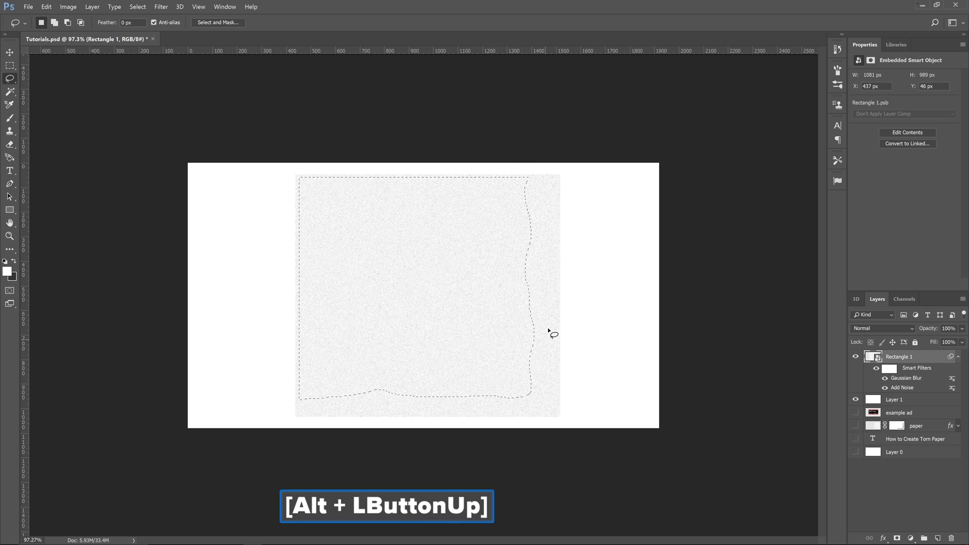
- Copy the wavy-edged selection to a new layer, then hide the Rectangle 1 layer and collapse its filter list
{"action": "right_click", "coordinate": [475, 314]}
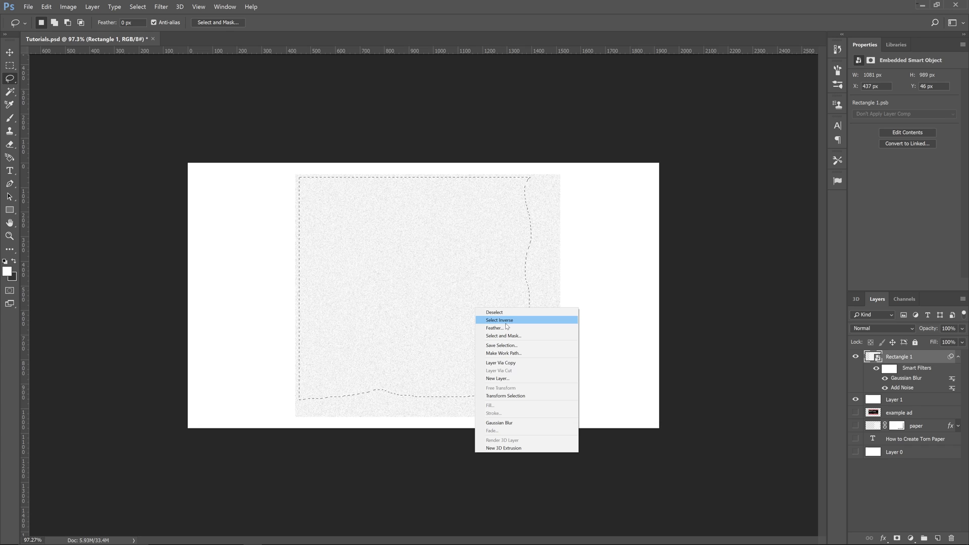
{"action": "left_click", "coordinate": [500, 363]}
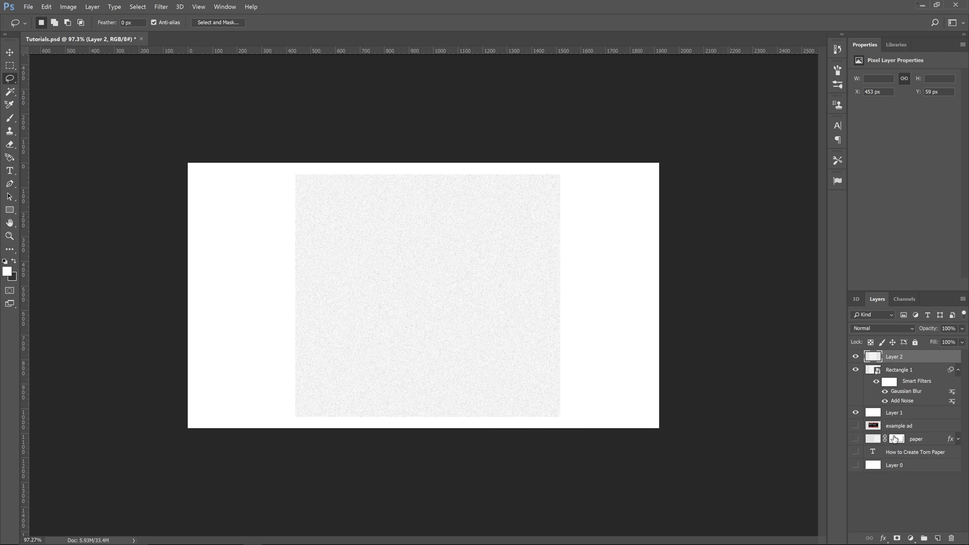
{"action": "left_click", "coordinate": [855, 369]}
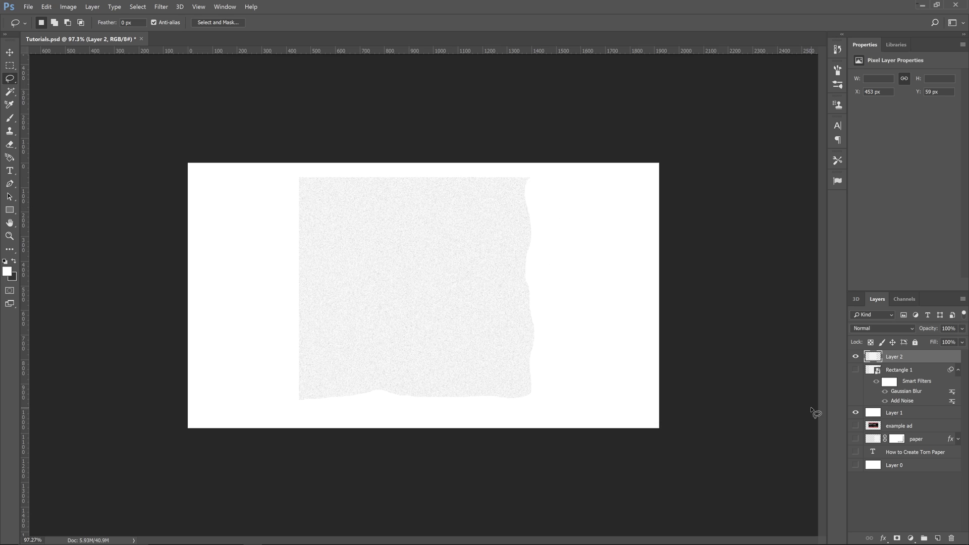
{"action": "left_click", "coordinate": [958, 369]}
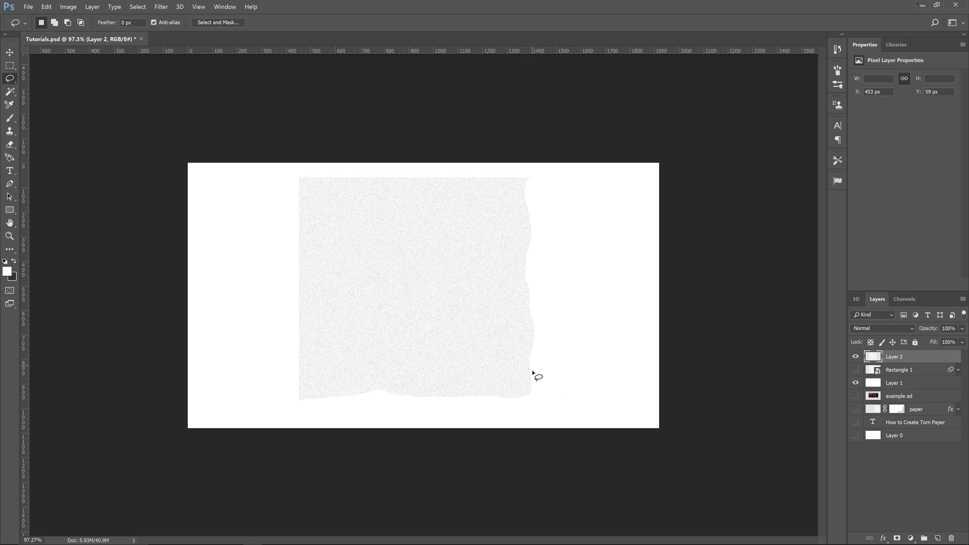
{"action": "scroll", "coordinate": [537, 187], "scroll_direction": "up", "scroll_amount": 6}
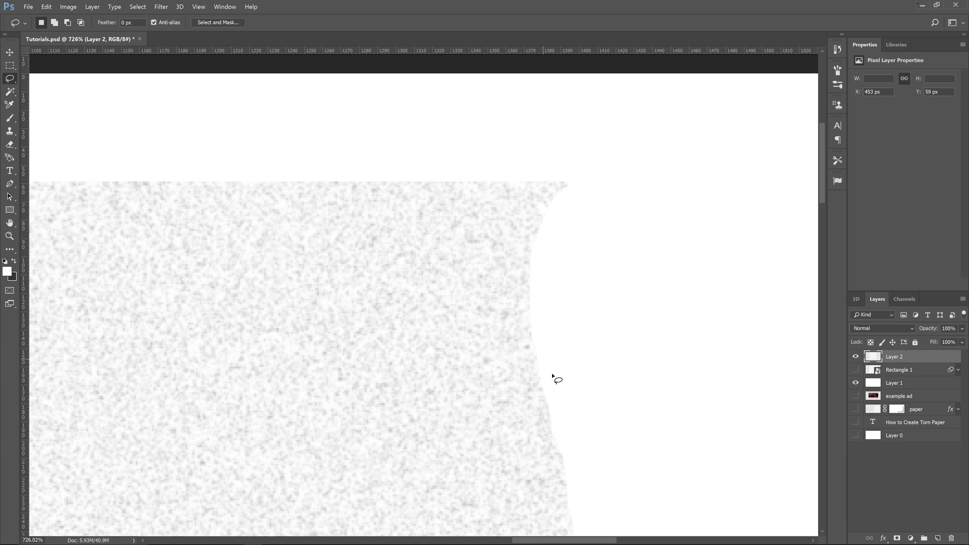
{"action": "key", "text": "z"}
{"action": "left_click_drag", "start_coordinate": [553, 376], "coordinate": [394, 367]}
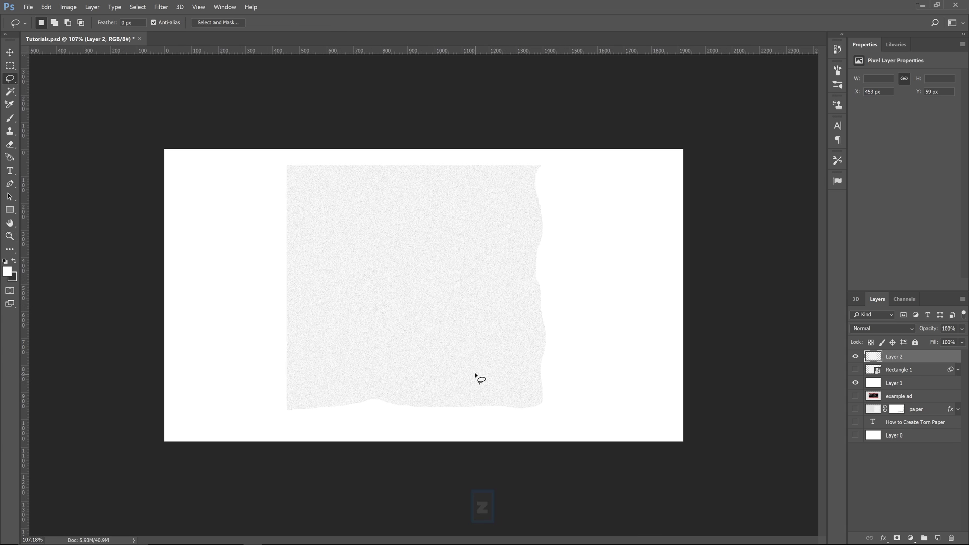
{"action": "key", "text": "v"}
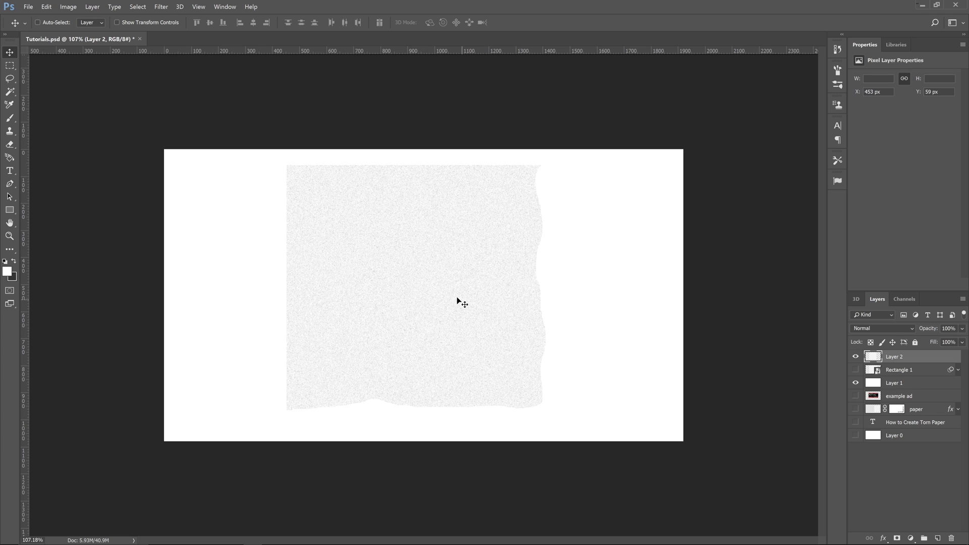
- Set up the Brush tool with the Spatter 24 pixels tip at 24 px
{"action": "key", "text": "b"}
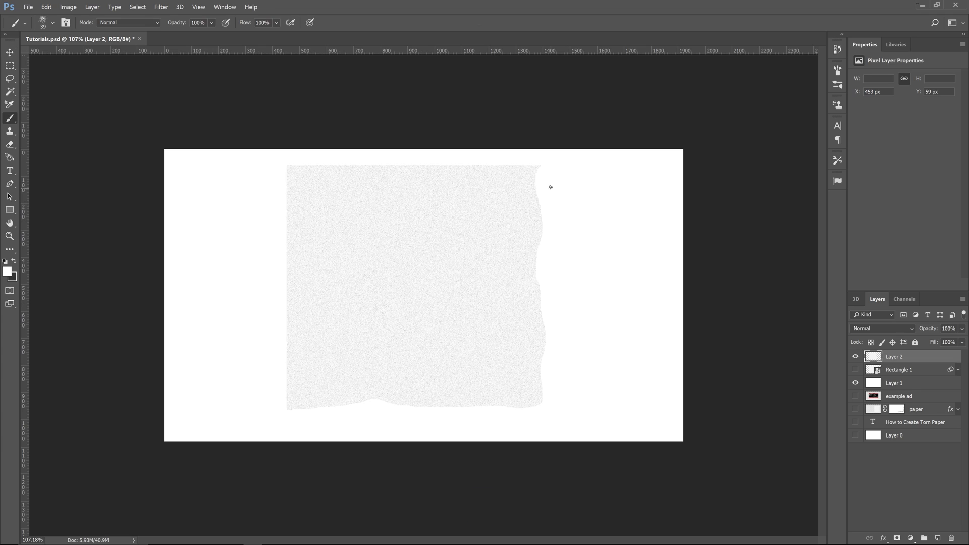
{"action": "left_click", "coordinate": [53, 22]}
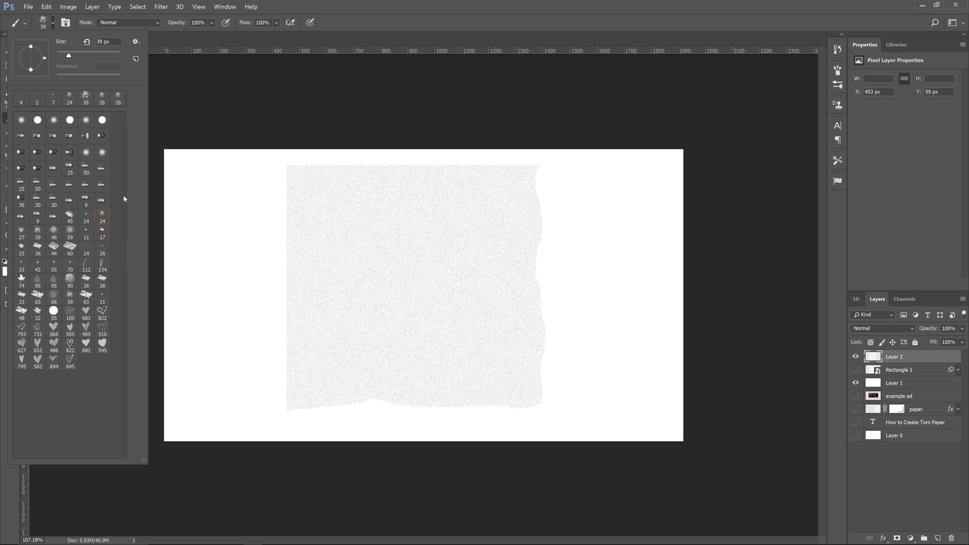
{"action": "left_click", "coordinate": [37, 119]}
{"action": "right_click", "coordinate": [544, 169], "text": "alt"}
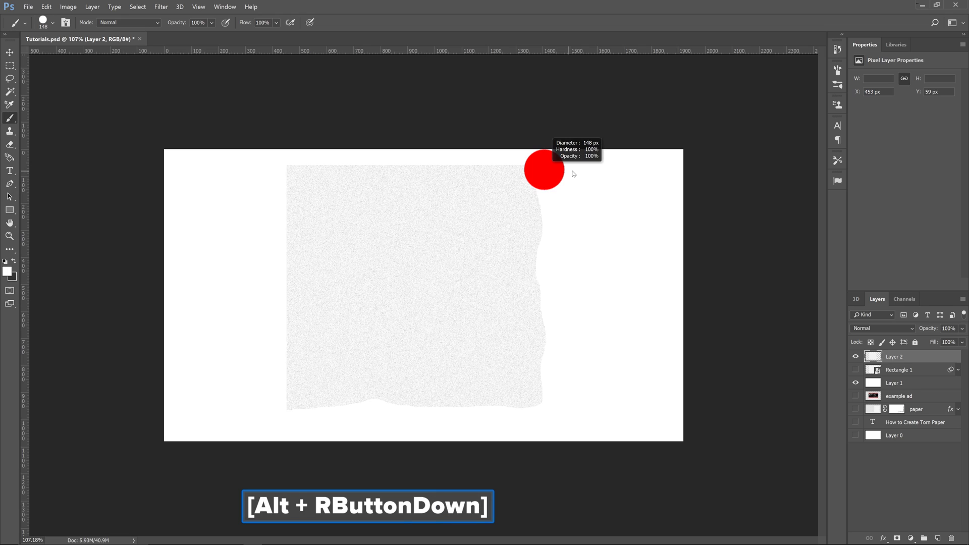
{"action": "right_click", "coordinate": [545, 173], "text": "alt"}
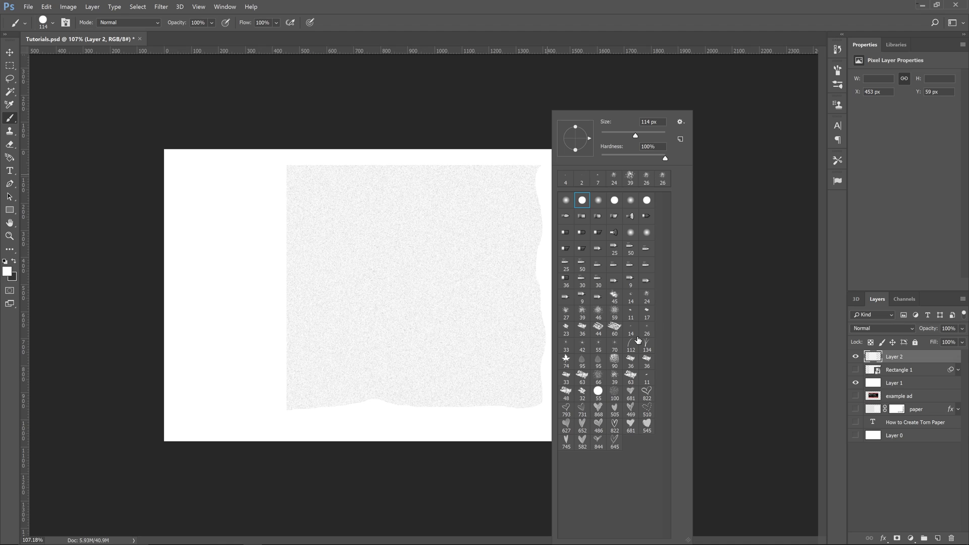
{"action": "left_click", "coordinate": [646, 296]}
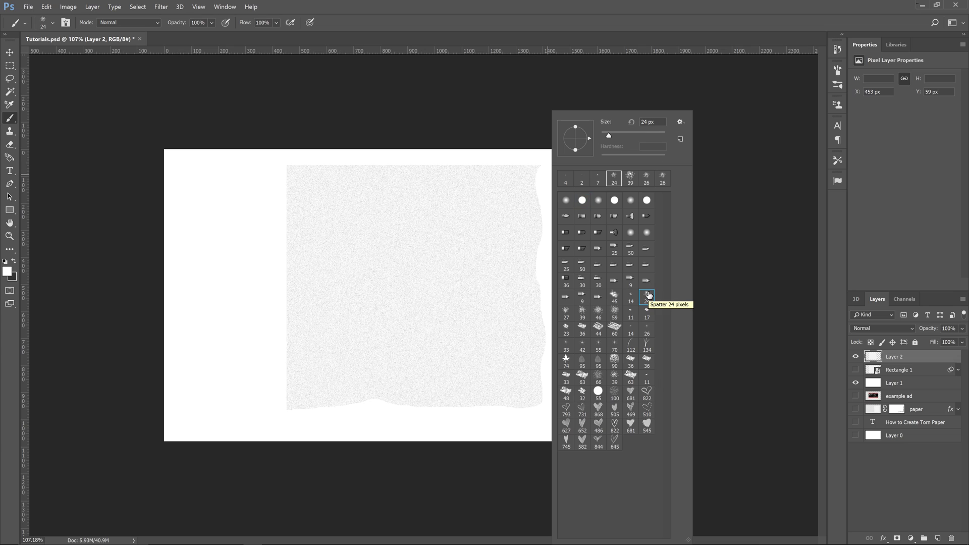
{"action": "left_click", "coordinate": [544, 177]}
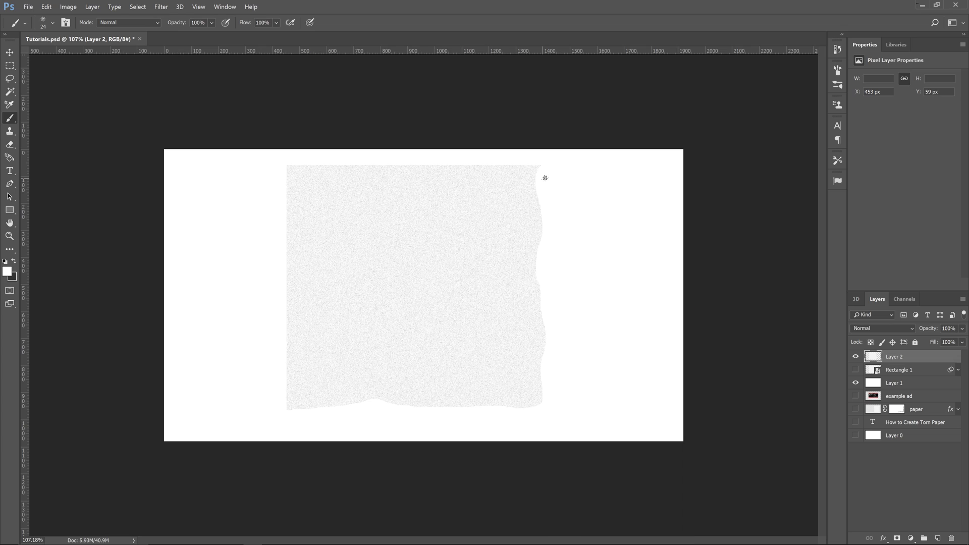
- Rename the cut-out paper layer as "paper" and add a layer mask to it
{"action": "double_click", "coordinate": [894, 357]}
{"action": "type", "text": "paper"}
{"action": "key", "text": "Return"}
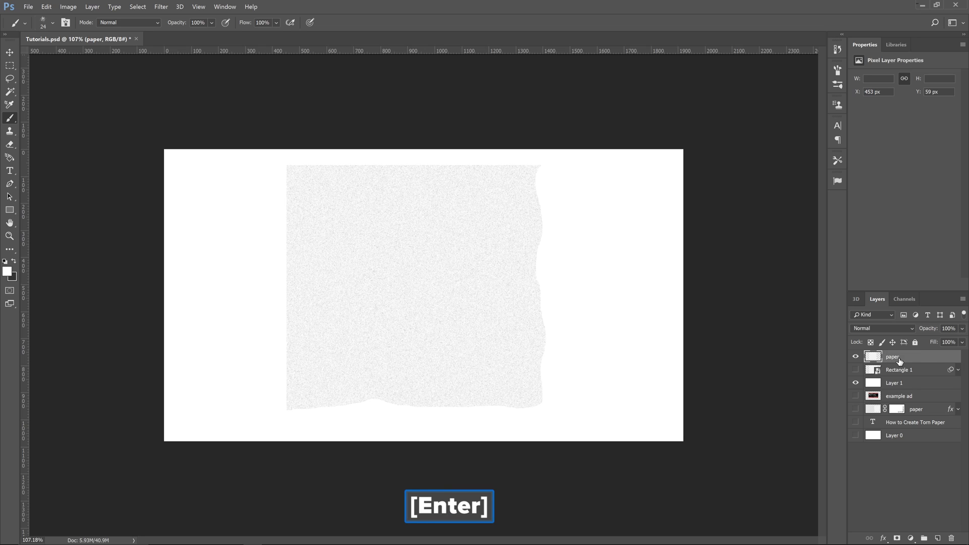
{"action": "left_click", "coordinate": [897, 539]}
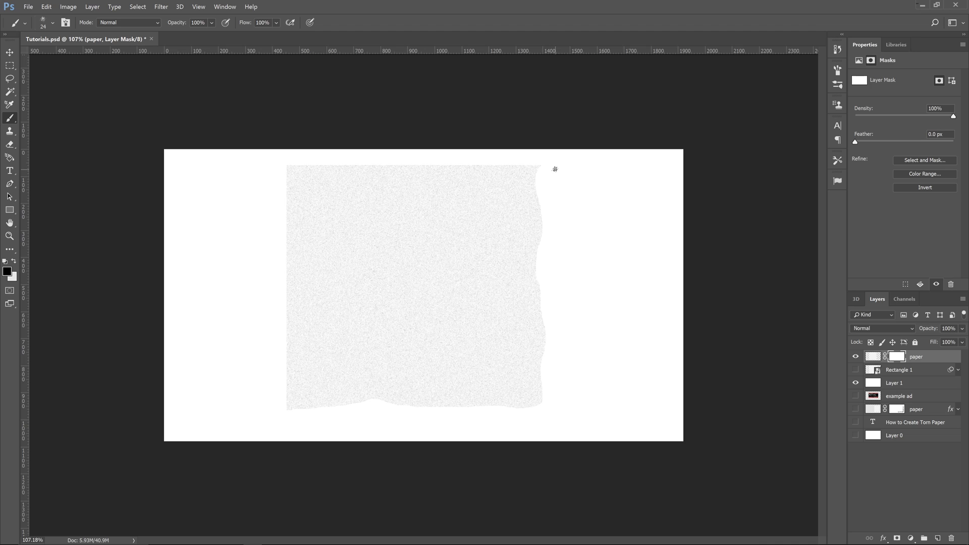
- Try hiding parts of the paper with zigzag strokes on the mask, disable and delete that mask, and add a fresh one
{"action": "left_click_drag", "start_coordinate": [535, 172], "coordinate": [524, 365]}
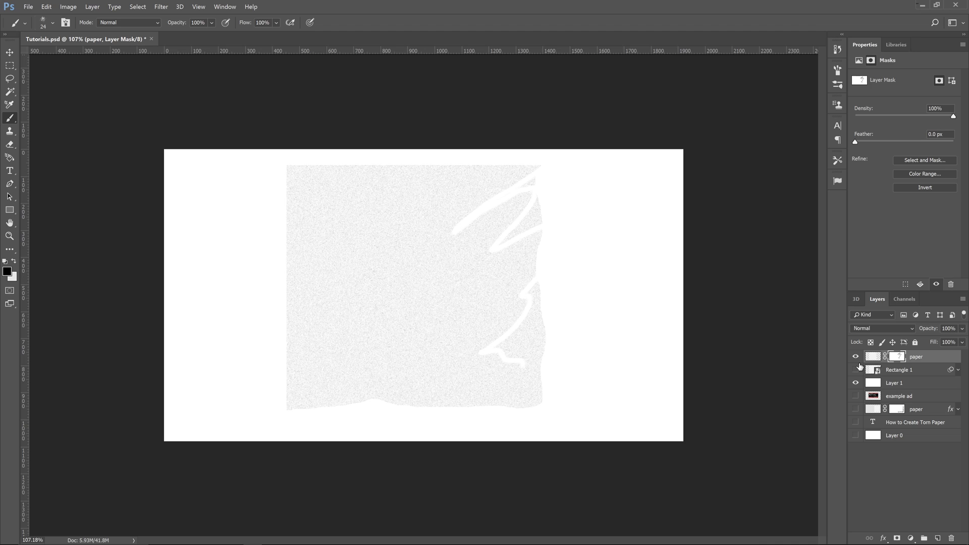
{"action": "right_click", "coordinate": [896, 357]}
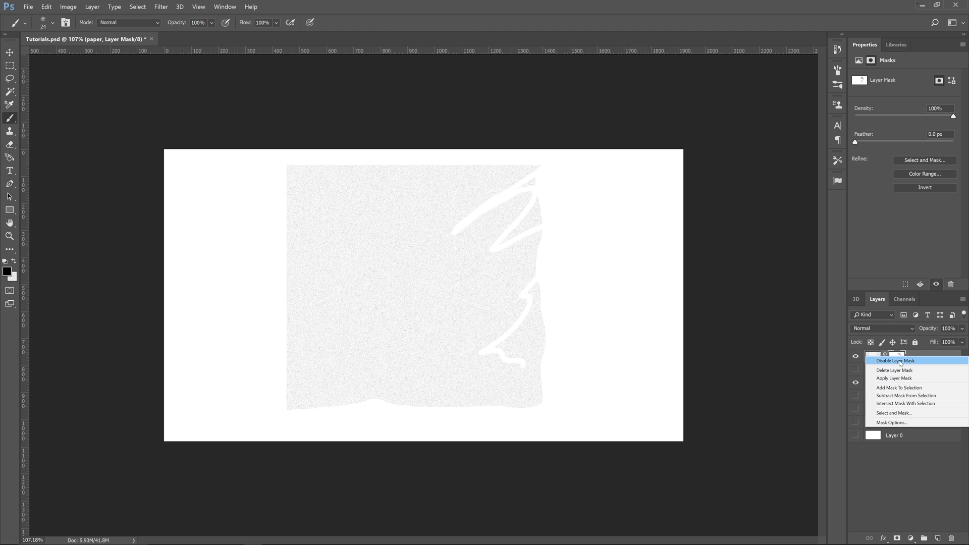
{"action": "left_click", "coordinate": [903, 362]}
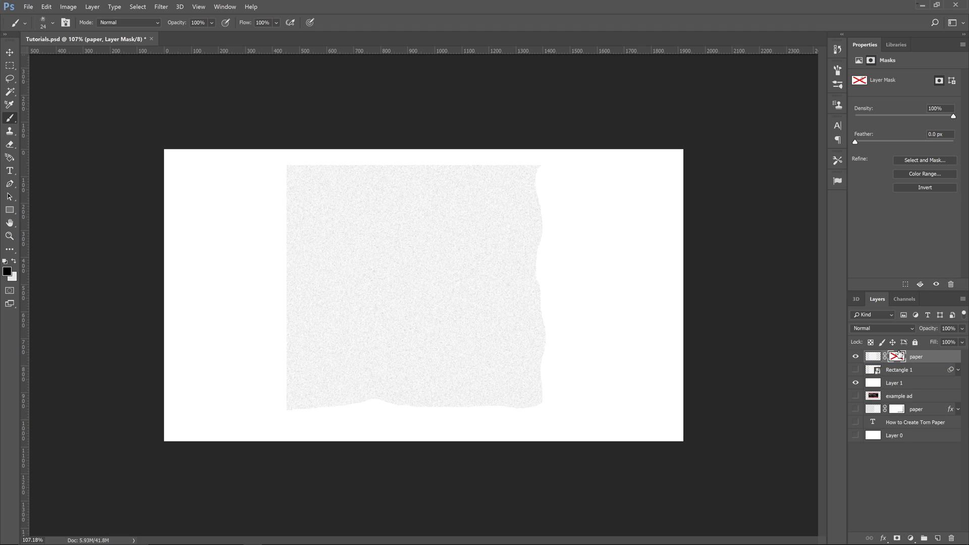
{"action": "right_click", "coordinate": [916, 357]}
{"action": "right_click", "coordinate": [897, 355]}
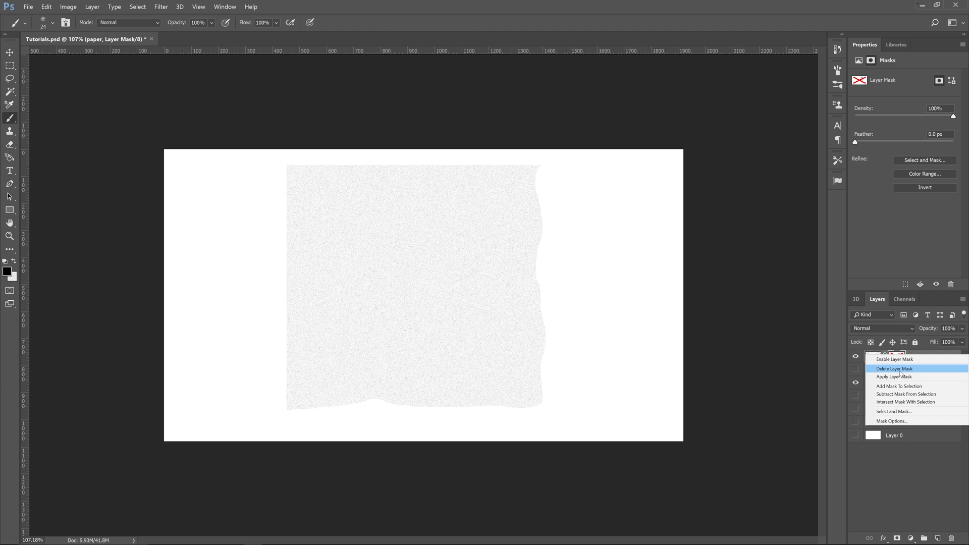
{"action": "left_click", "coordinate": [900, 370]}
{"action": "left_click", "coordinate": [896, 538]}
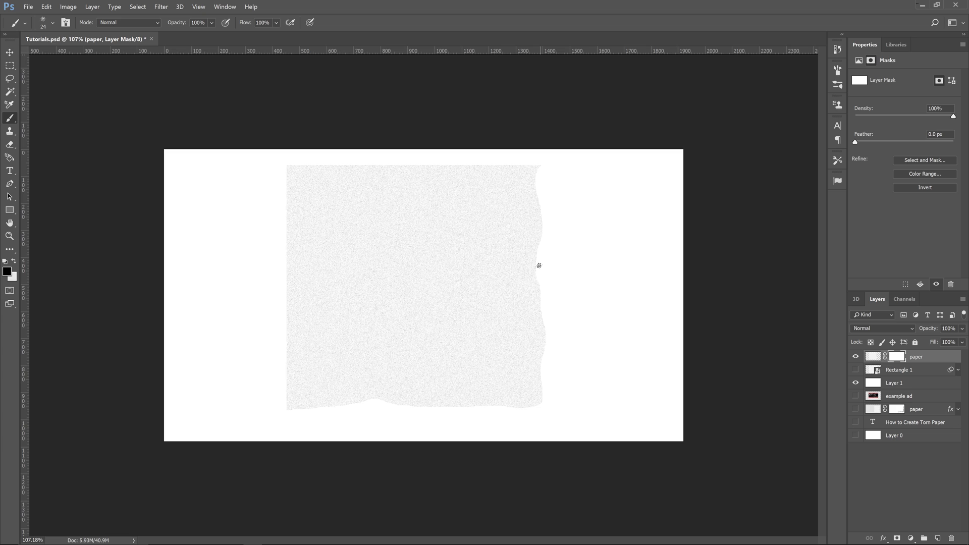
- Try roughening the upper part of the paper's right edge on the mask with the 24 px spatter brush, and undo the stroke
{"action": "left_click_drag", "start_coordinate": [539, 265], "coordinate": [605, 180]}
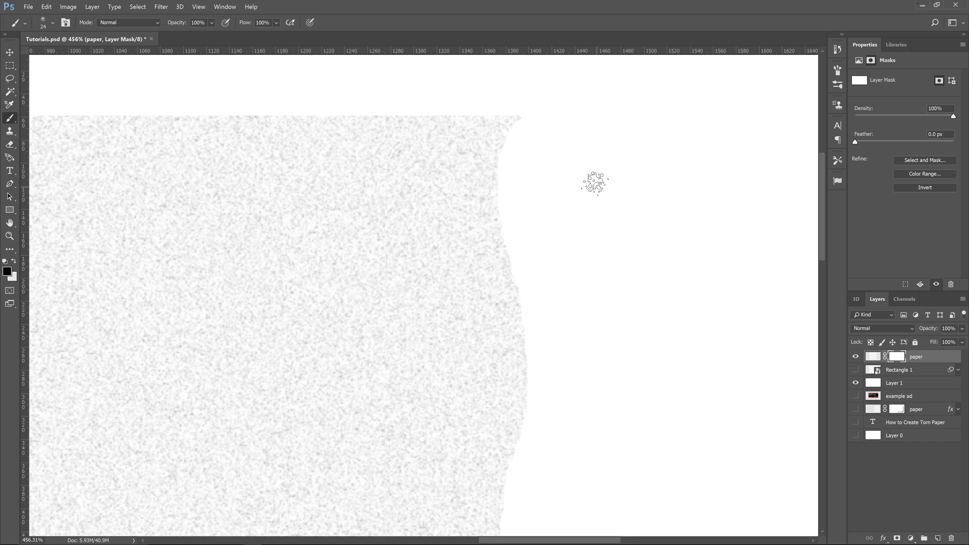
{"action": "mouse_move", "coordinate": [521, 128]}
{"action": "left_mouse_down"}
{"action": "mouse_move", "coordinate": [484, 243]}
{"action": "mouse_move", "coordinate": [524, 250]}
{"action": "mouse_move", "coordinate": [526, 288]}
{"action": "mouse_move", "coordinate": [501, 325]}
{"action": "mouse_move", "coordinate": [529, 368]}
{"action": "mouse_move", "coordinate": [493, 401]}
{"action": "mouse_move", "coordinate": [510, 435]}
{"action": "left_mouse_up"}
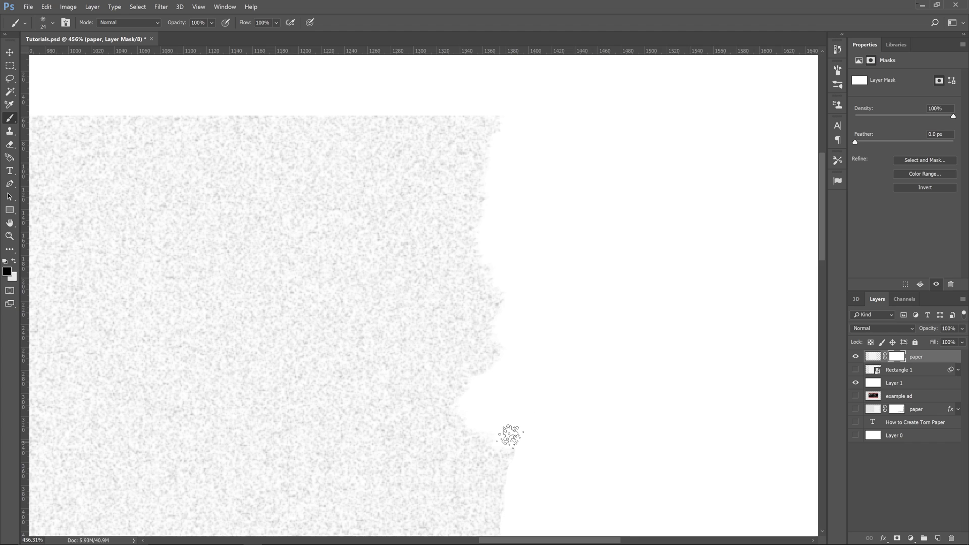
{"action": "scroll", "coordinate": [509, 436], "scroll_direction": "down", "scroll_amount": 5}
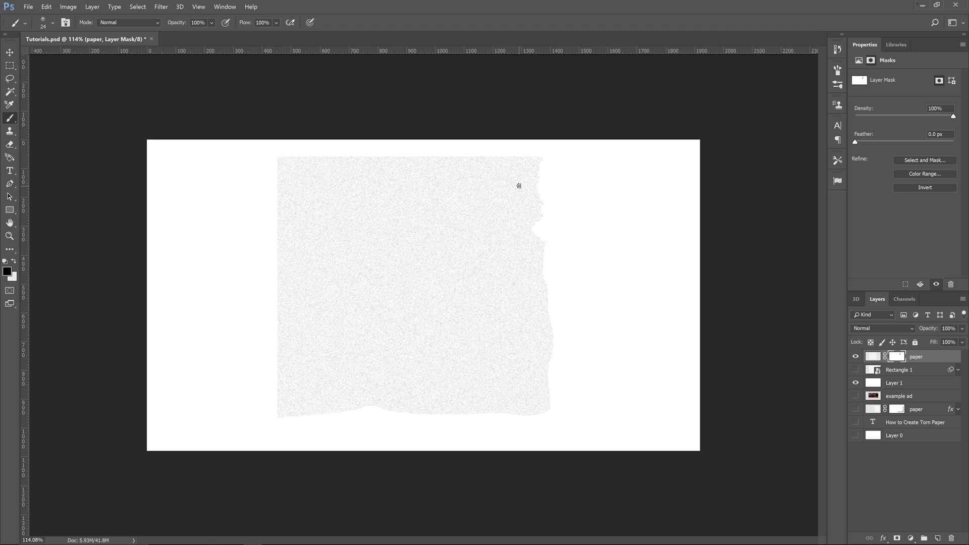
{"action": "key", "text": "ctrl+z"}
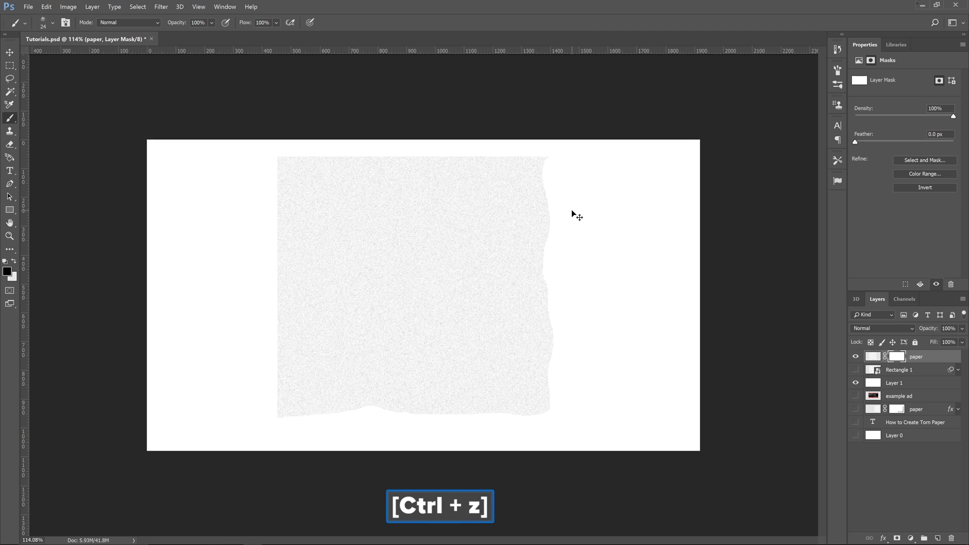
- Enable Shape Dynamics for the spatter brush and set its Size Jitter to 100%
{"action": "key", "text": "z"}
{"action": "left_click_drag", "start_coordinate": [549, 169], "coordinate": [579, 169]}
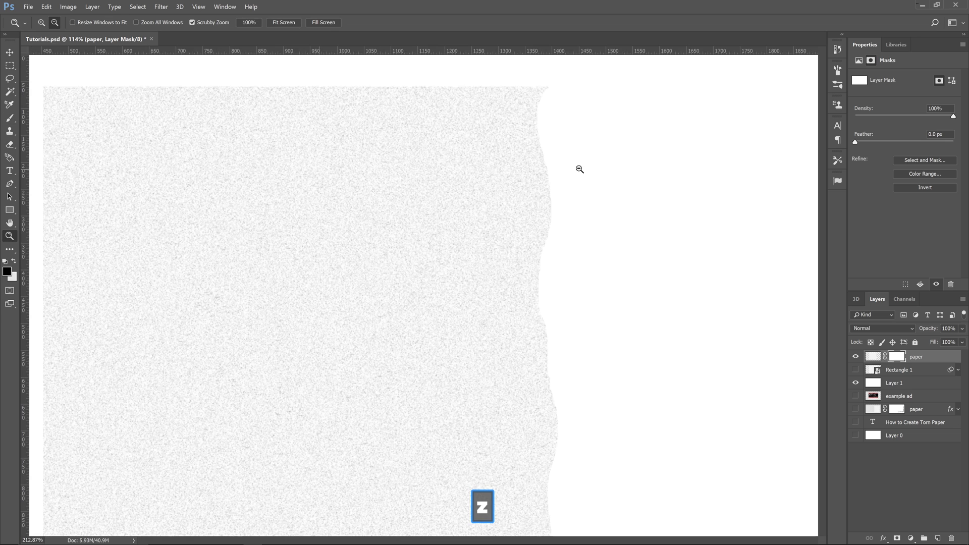
{"action": "key", "text": "b"}
{"action": "scroll", "coordinate": [551, 202], "scroll_direction": "up", "scroll_amount": 2}
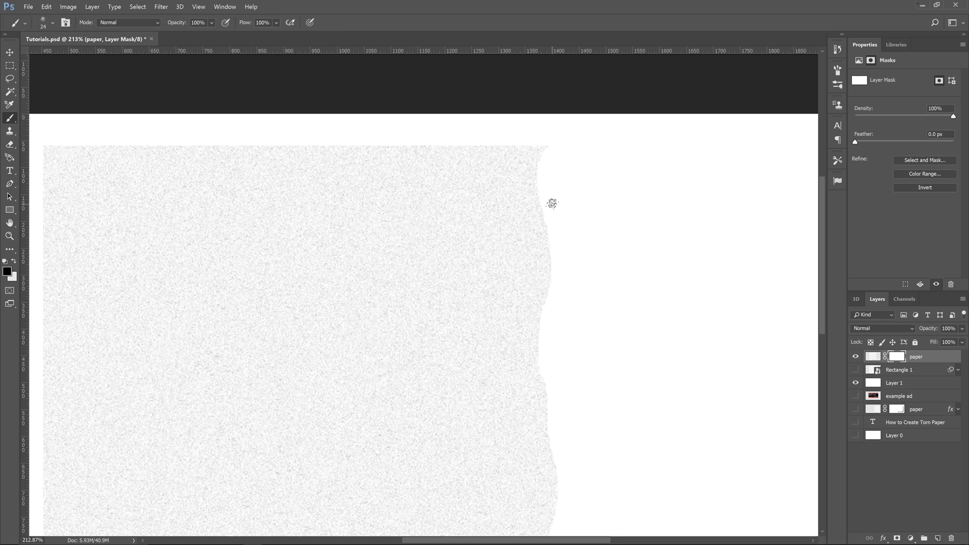
{"action": "left_click", "coordinate": [225, 6]}
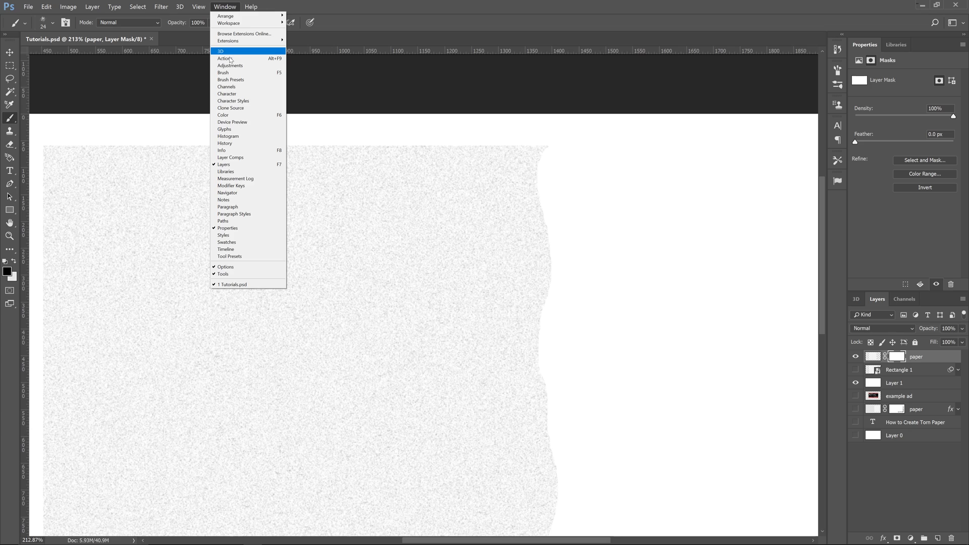
{"action": "key", "text": "F5"}
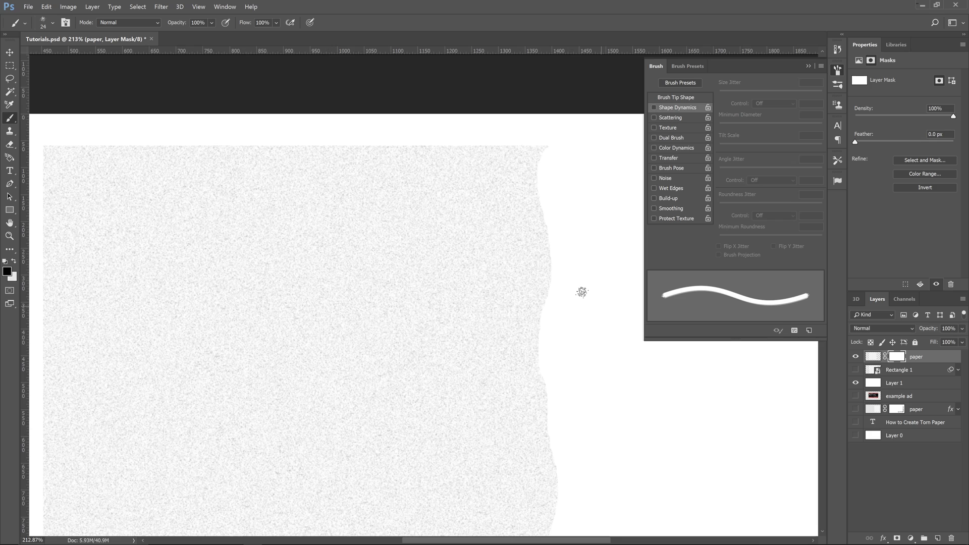
{"action": "left_click", "coordinate": [654, 107]}
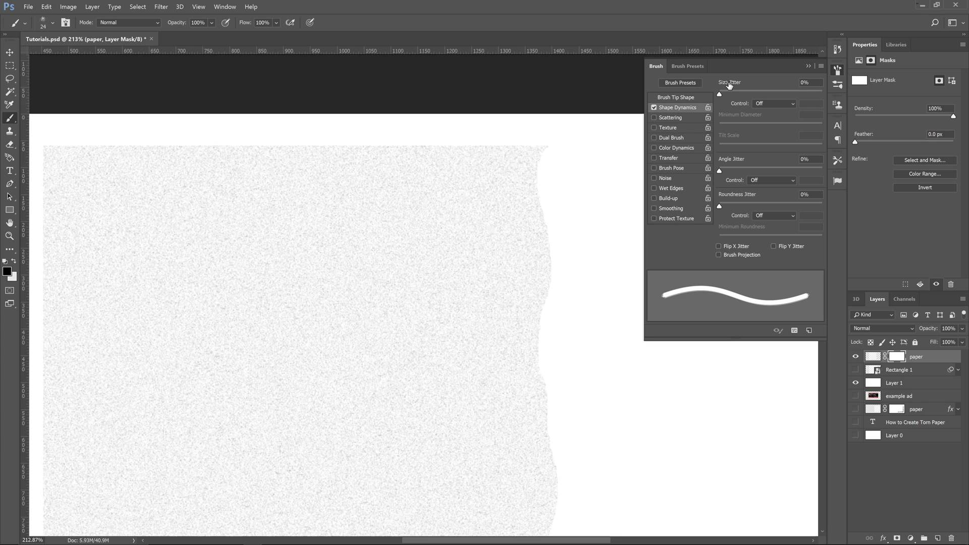
{"action": "left_click_drag", "start_coordinate": [720, 94], "coordinate": [751, 94]}
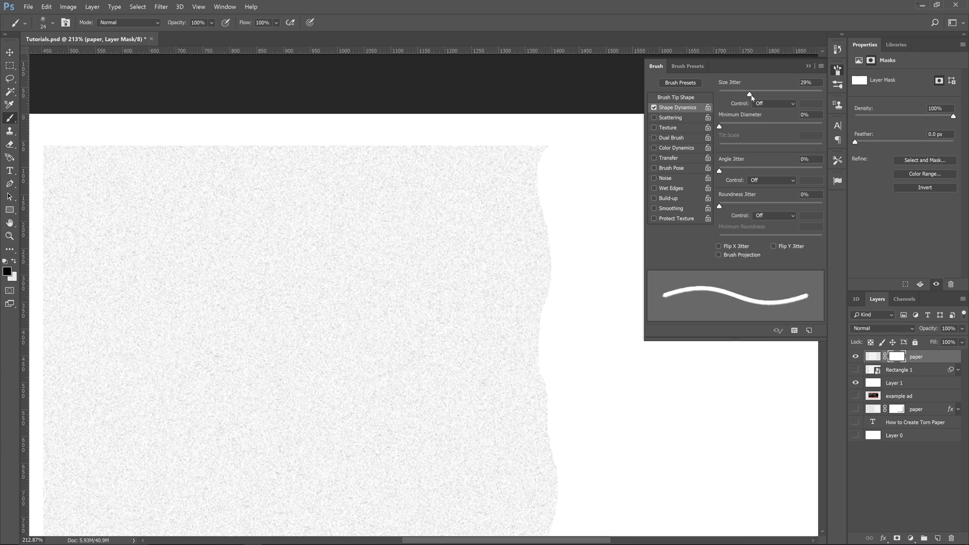
{"action": "left_click_drag", "start_coordinate": [750, 95], "coordinate": [822, 94]}
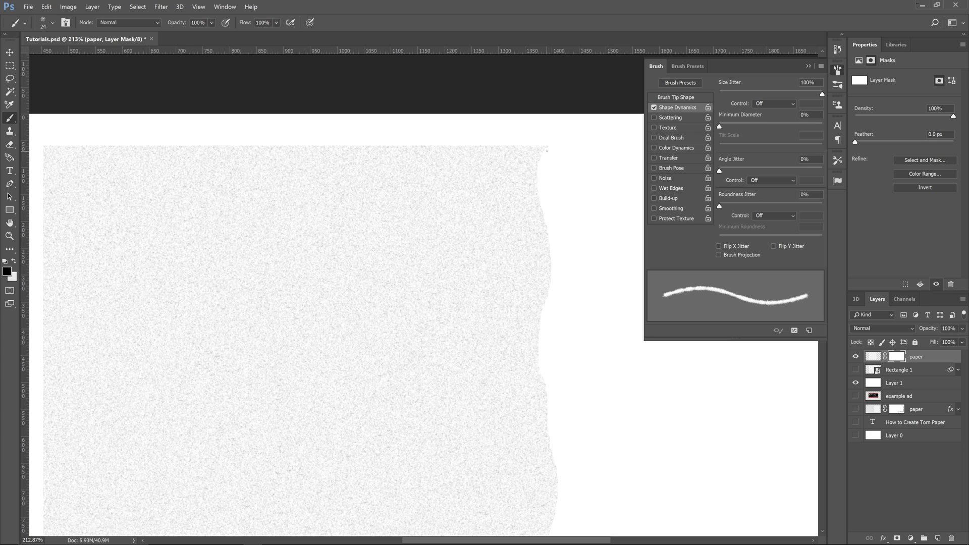
- Enlarge the spatter brush to 78 px at the paper's upper right corner
{"action": "key", "text": "x"}
{"action": "left_click", "coordinate": [551, 157], "text": "alt"}
{"action": "right_click", "coordinate": [544, 163], "text": "alt"}
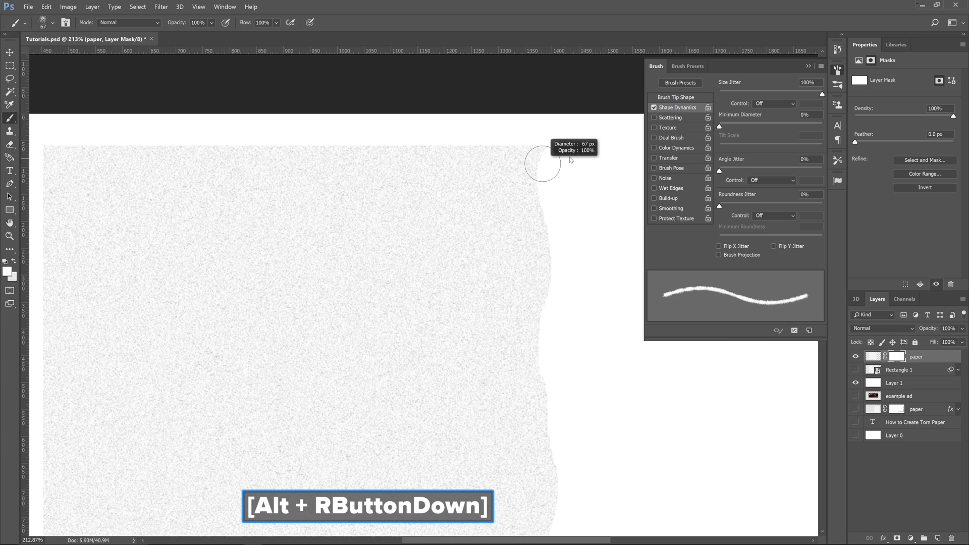
{"action": "left_click_drag", "start_coordinate": [570, 160], "coordinate": [535, 159]}
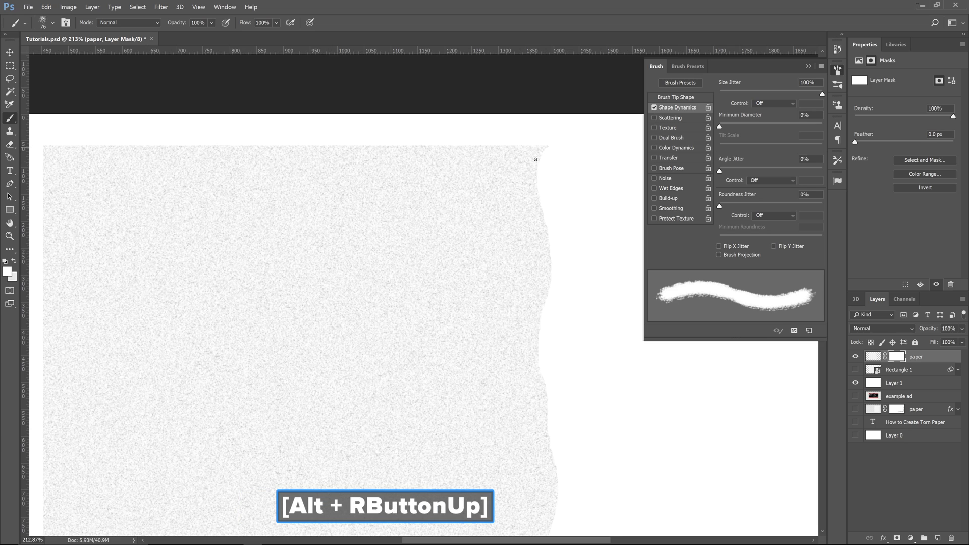
- Set the foreground color to black, 000000, for painting on the mask
{"action": "left_click", "coordinate": [7, 272]}
{"action": "left_click", "coordinate": [581, 407]}
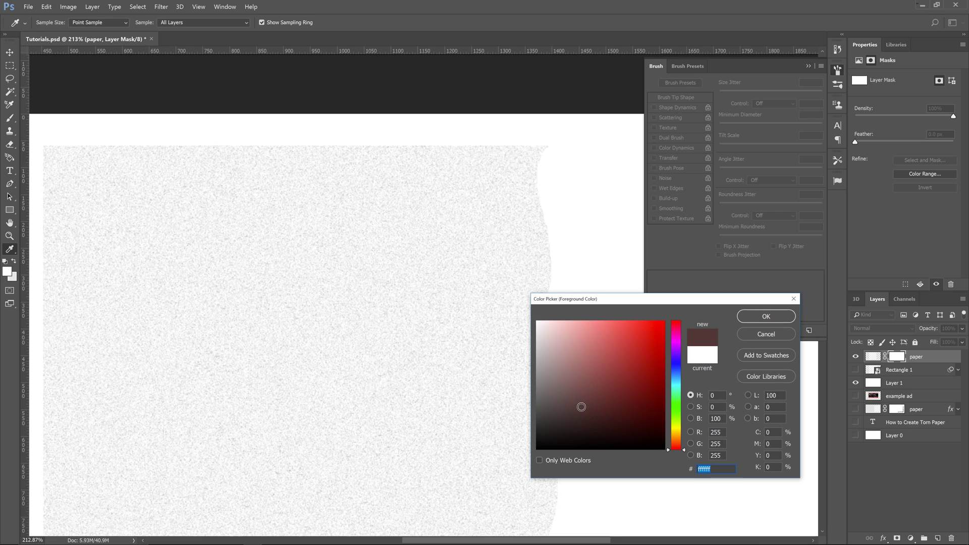
{"action": "type", "text": "000000"}
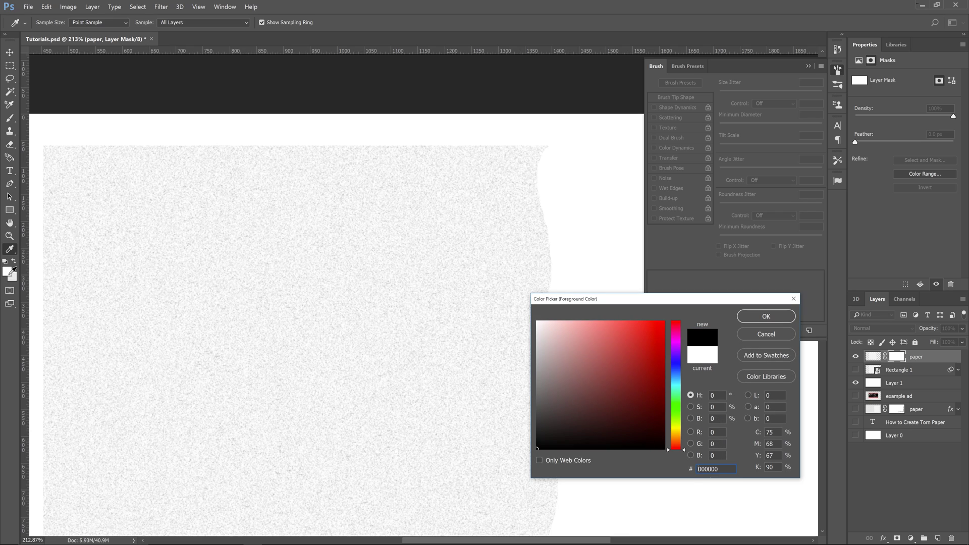
{"action": "left_click", "coordinate": [757, 318]}
- Try tearing the paper's right edge on the mask with the 78 px full-jitter brush, and undo the strokes
{"action": "mouse_move", "coordinate": [522, 162]}
{"action": "left_mouse_down"}
{"action": "mouse_move", "coordinate": [545, 301]}
{"action": "mouse_move", "coordinate": [529, 372]}
{"action": "left_mouse_up"}
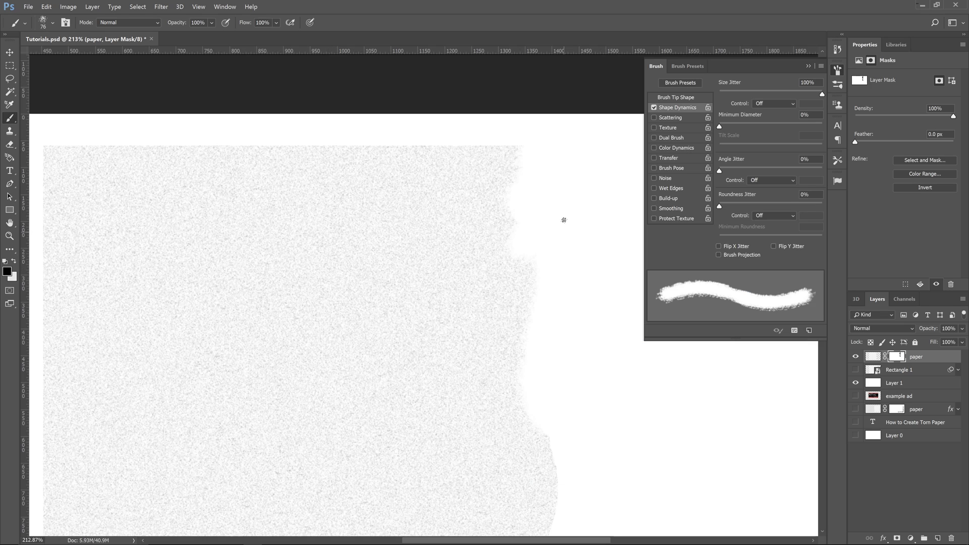
{"action": "left_click_drag", "start_coordinate": [564, 220], "coordinate": [498, 411]}
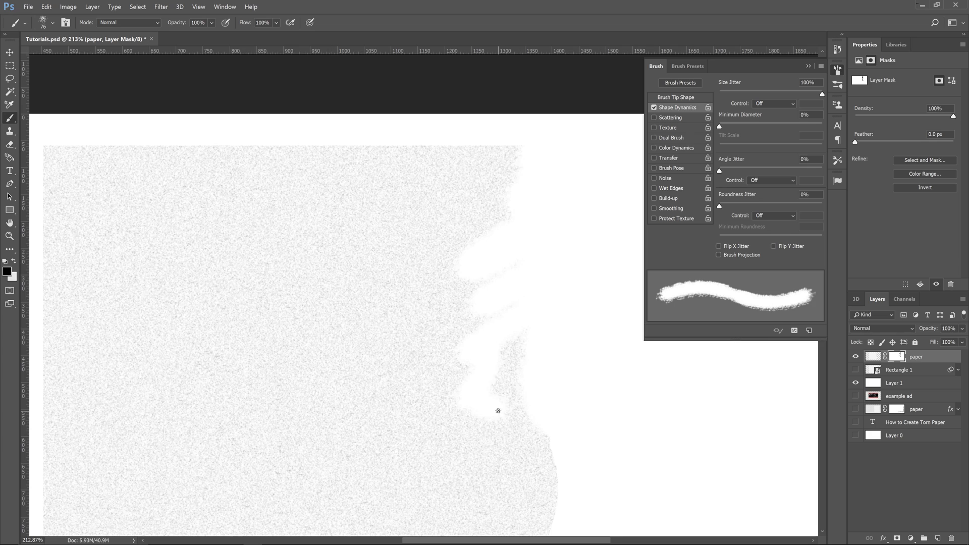
{"action": "key", "text": "ctrl+z"}
{"action": "left_click_drag", "start_coordinate": [540, 184], "coordinate": [553, 343]}
{"action": "key", "text": "ctrl+z"}
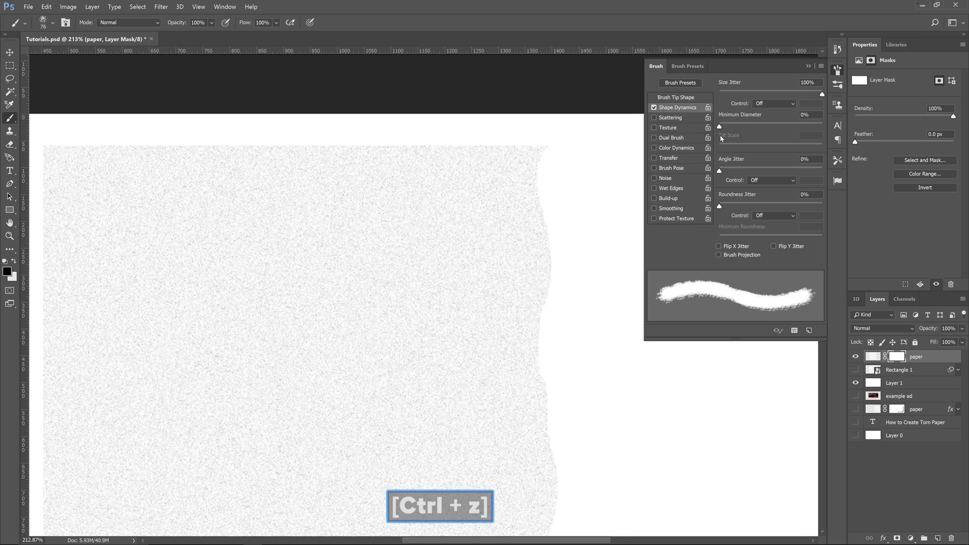
- Set Size Jitter to 0%, try a comparison stroke along the paper's right edge, and undo it
{"action": "left_click", "coordinate": [719, 94]}
{"action": "left_click_drag", "start_coordinate": [525, 147], "coordinate": [537, 363]}
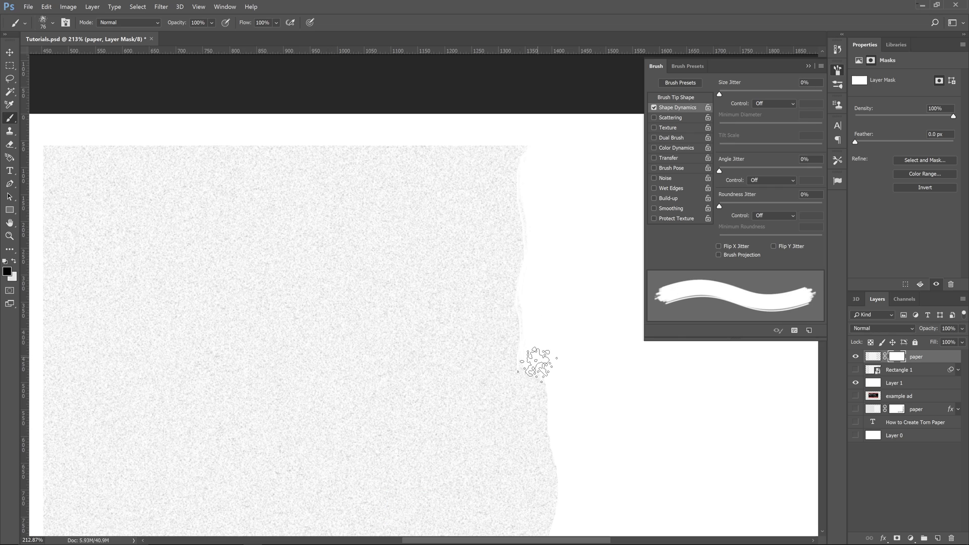
{"action": "key", "text": "ctrl+z"}
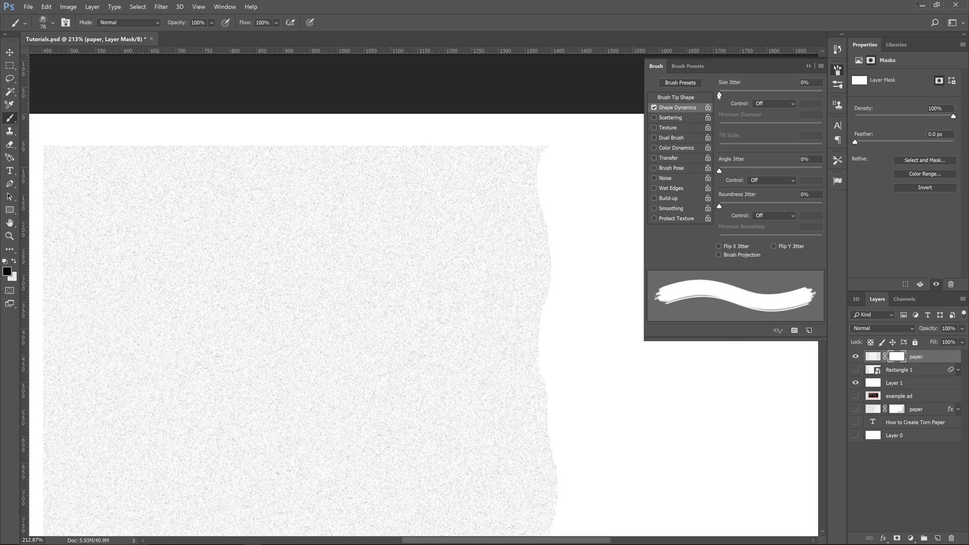
- Set the spatter brush's Size Jitter to 100% and its Angle Jitter to 20%
{"action": "left_click_drag", "start_coordinate": [719, 94], "coordinate": [821, 94]}
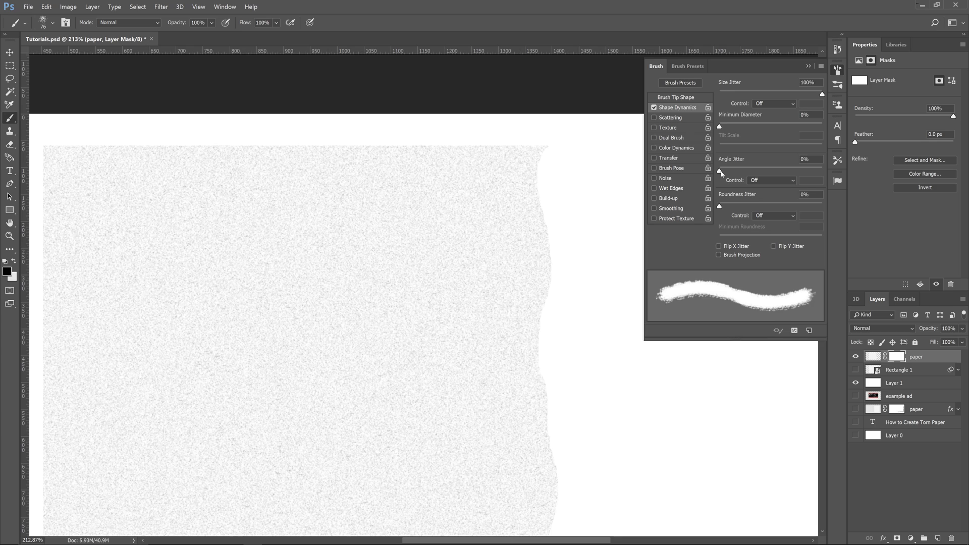
{"action": "left_click_drag", "start_coordinate": [720, 171], "coordinate": [741, 172]}
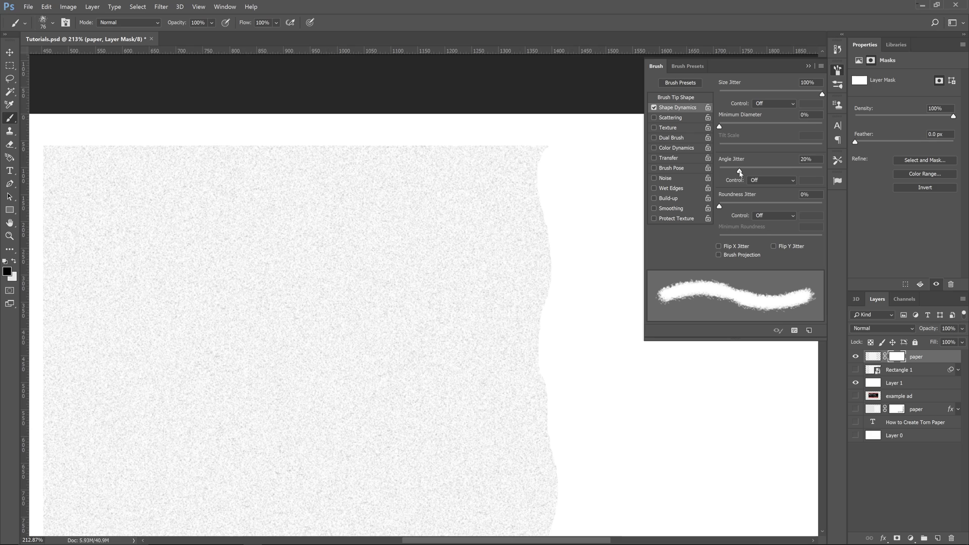
- Try tearing the paper's right edge with the 100% size and 20% angle jitter, and undo the stroke
{"action": "mouse_move", "coordinate": [533, 149]}
{"action": "left_mouse_down"}
{"action": "mouse_move", "coordinate": [521, 359]}
{"action": "mouse_move", "coordinate": [531, 406]}
{"action": "left_mouse_up"}
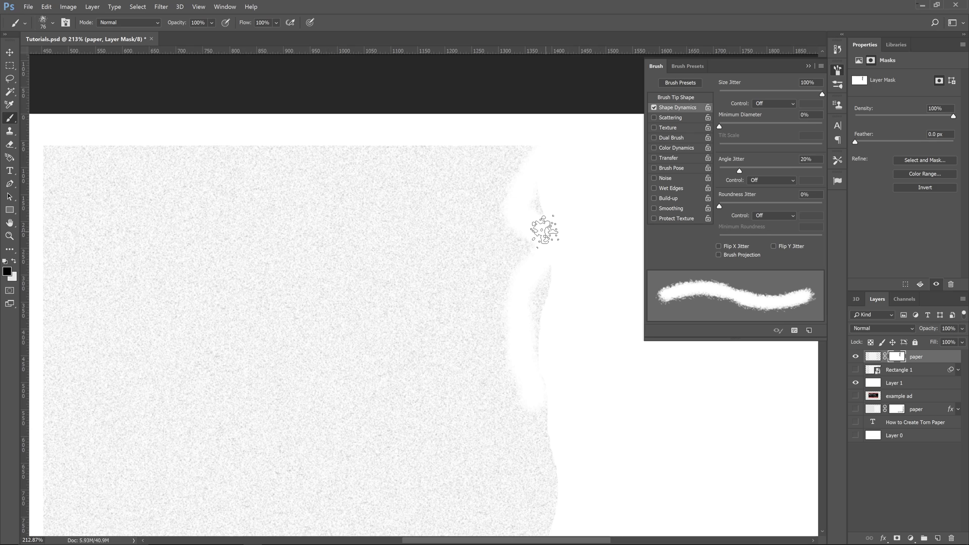
{"action": "key", "text": "ctrl+z"}
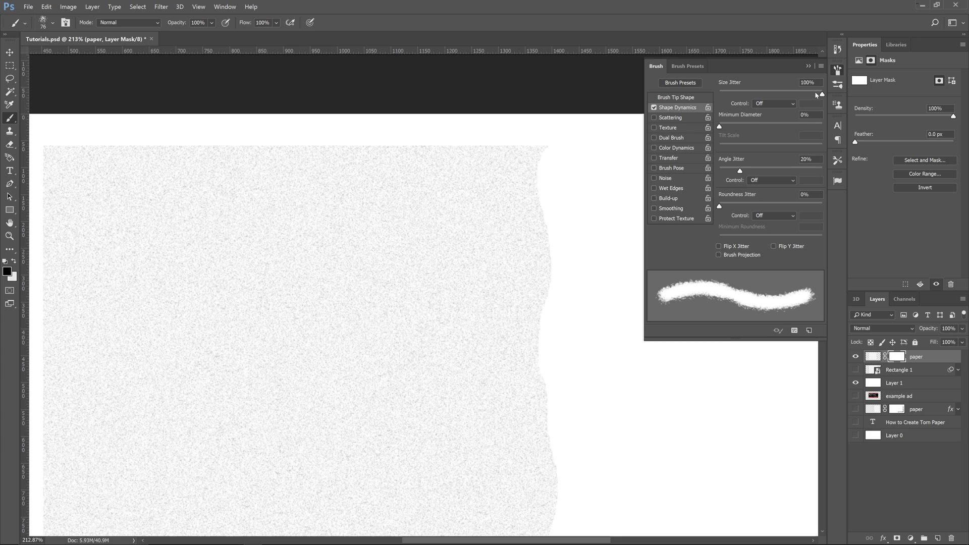
{"action": "left_click", "coordinate": [566, 215]}
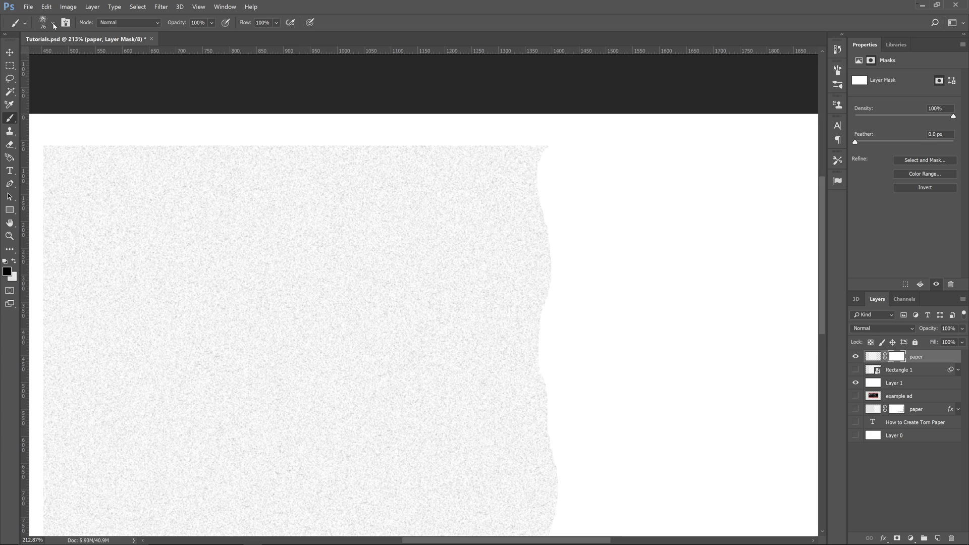
- Set the spatter brush to 17 px and paint on the mask to tear the upper part of the paper's right edge
{"action": "right_click", "coordinate": [537, 186]}
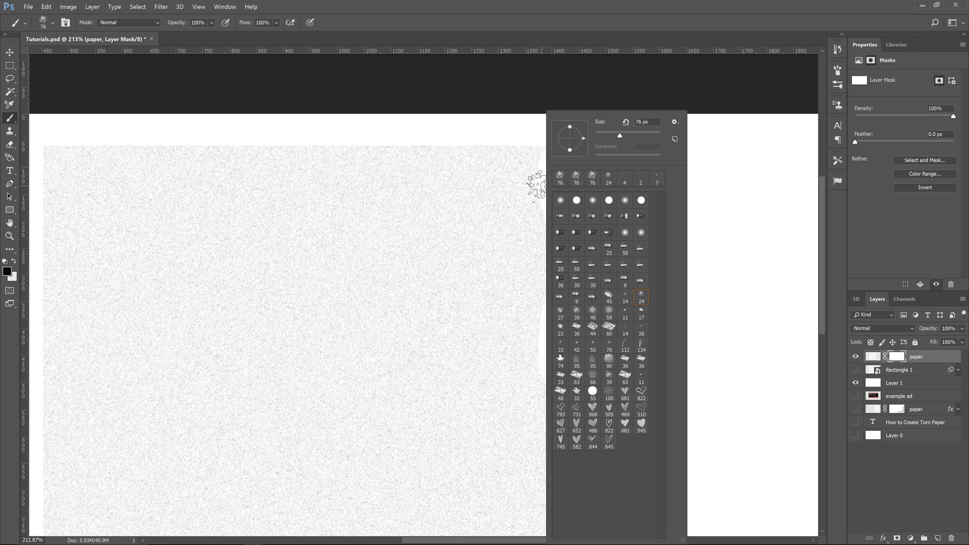
{"action": "left_click_drag", "start_coordinate": [619, 135], "coordinate": [612, 136]}
{"action": "left_click_drag", "start_coordinate": [612, 139], "coordinate": [601, 146]}
{"action": "key", "text": "Return"}
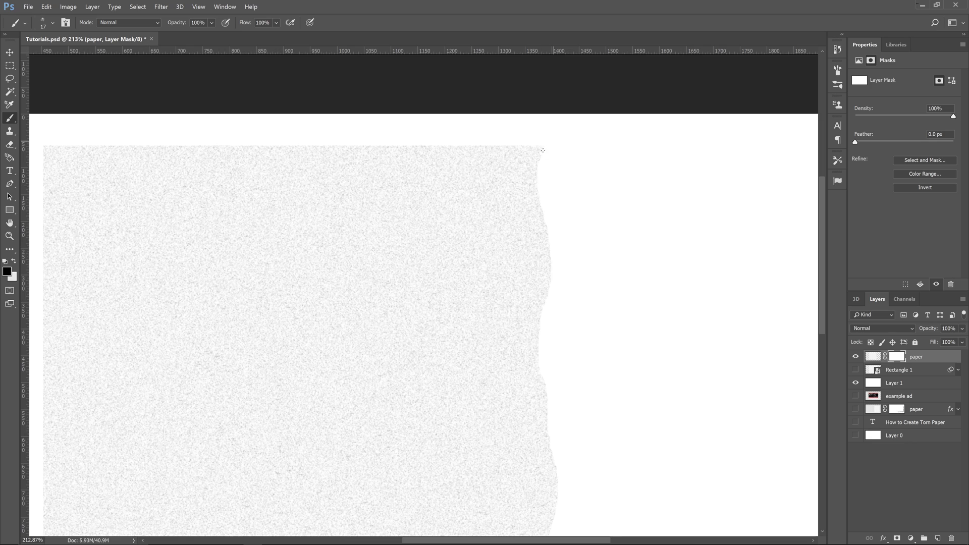
{"action": "left_click_drag", "start_coordinate": [543, 150], "coordinate": [545, 213]}
{"action": "scroll", "coordinate": [545, 213], "scroll_direction": "up", "scroll_amount": 5}
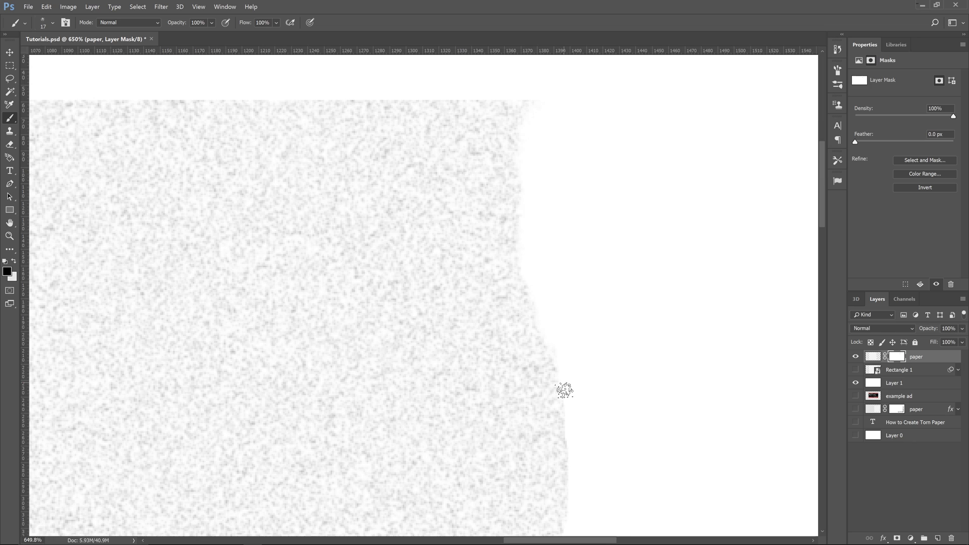
{"action": "left_click_drag", "start_coordinate": [564, 390], "coordinate": [559, 486]}
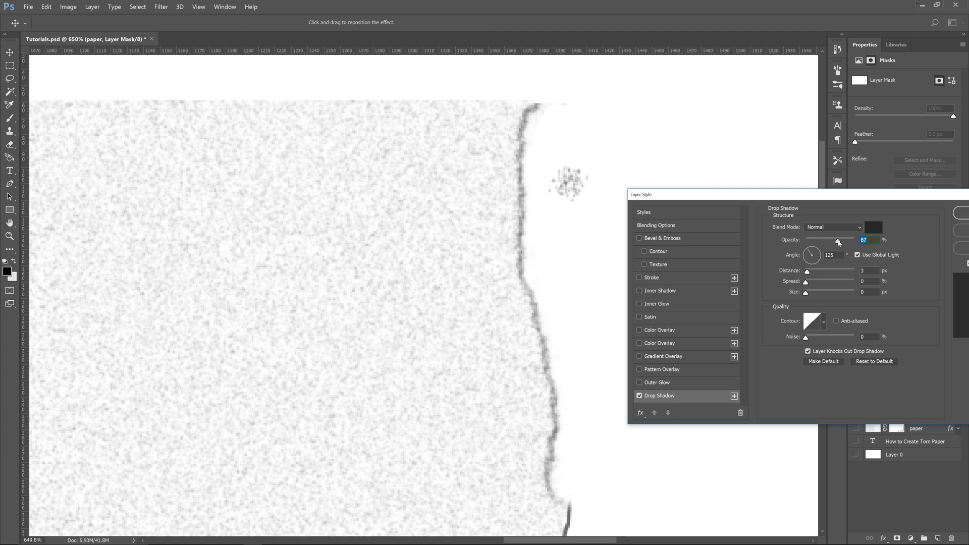
{"action": "key", "text": "ctrl+z"}
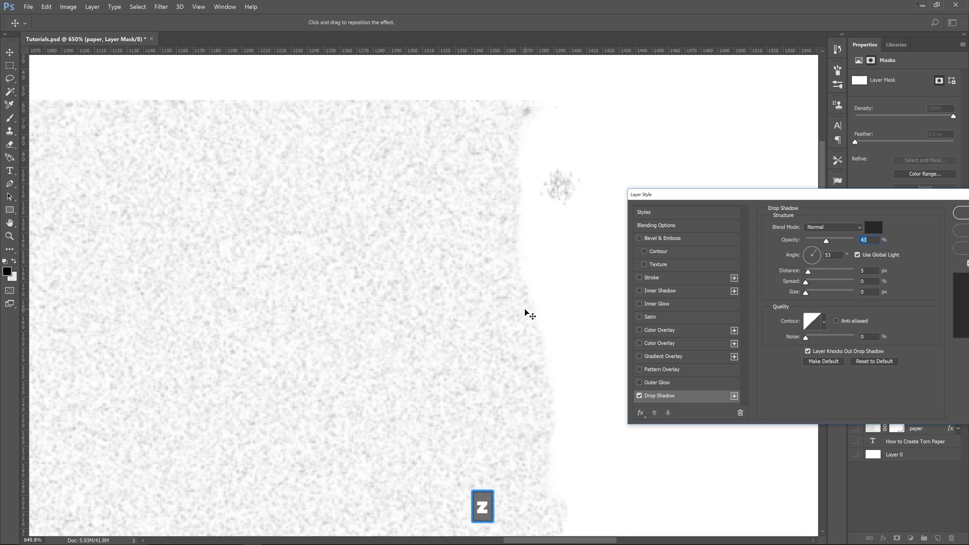
{"action": "key", "text": "ctrl+z"}
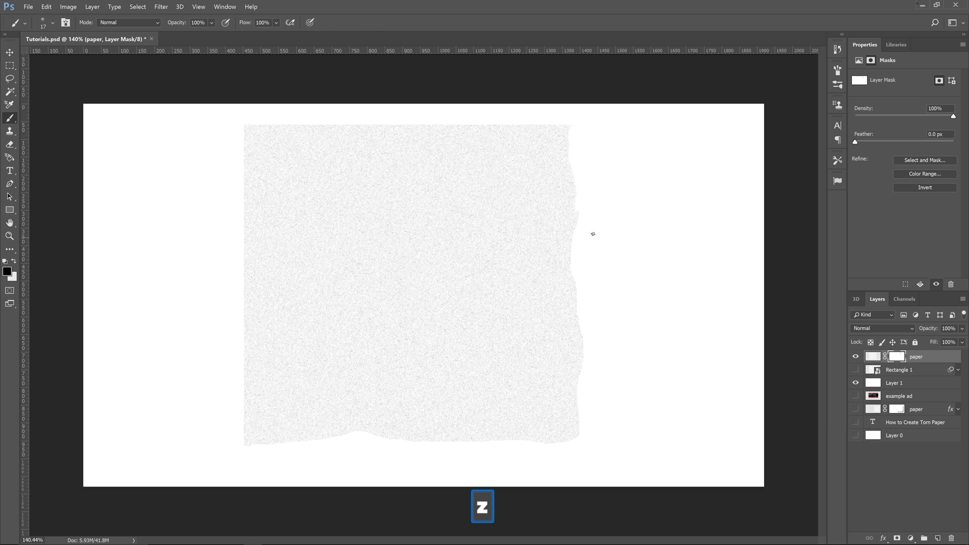
- Add a Drop Shadow to the paper layer with 52% opacity and a 3 px distance
{"action": "left_click", "coordinate": [883, 538]}
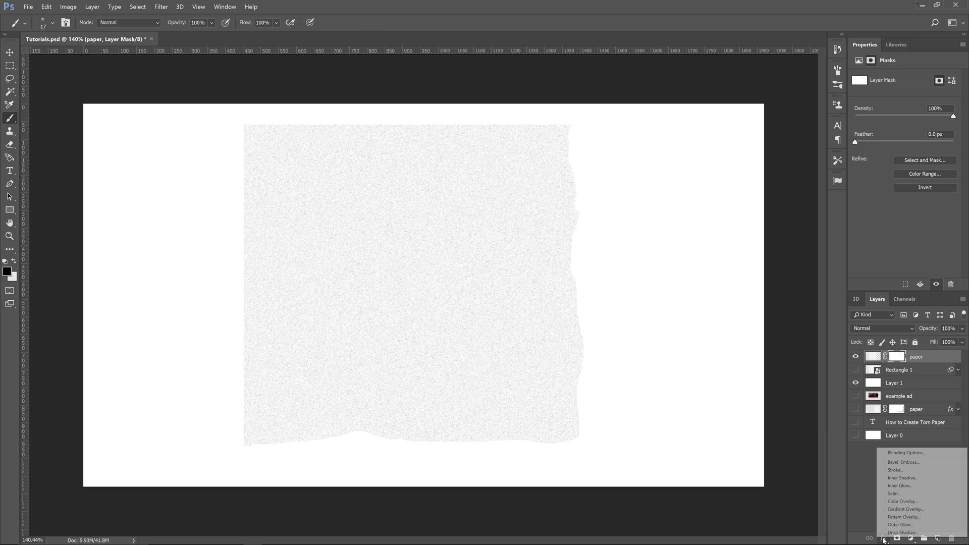
{"action": "left_click", "coordinate": [902, 533]}
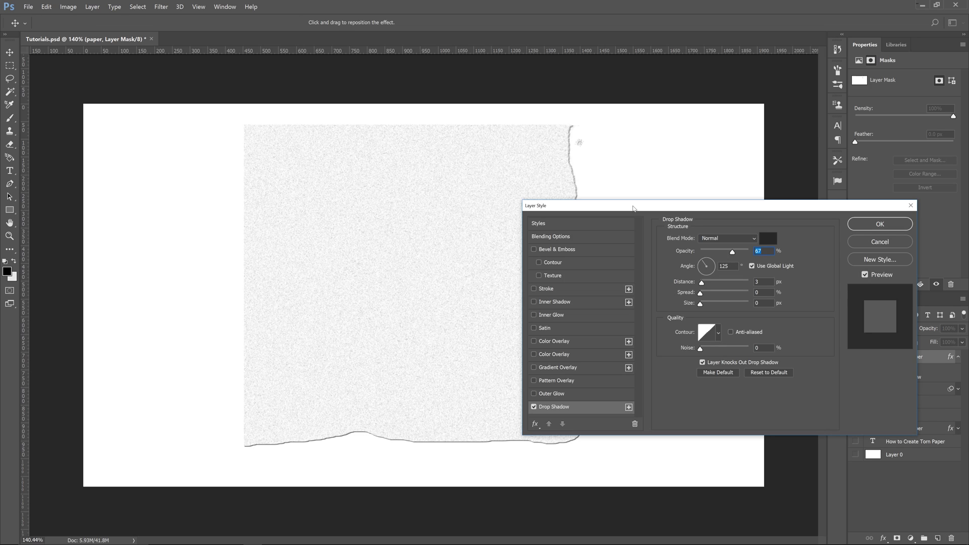
{"action": "left_click_drag", "start_coordinate": [633, 207], "coordinate": [728, 167]}
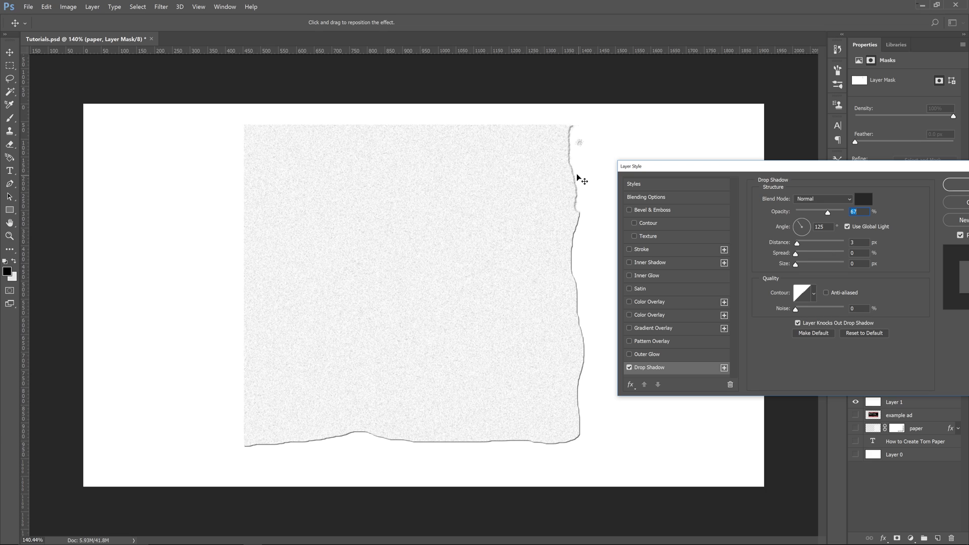
{"action": "left_click_drag", "start_coordinate": [827, 213], "coordinate": [820, 214]}
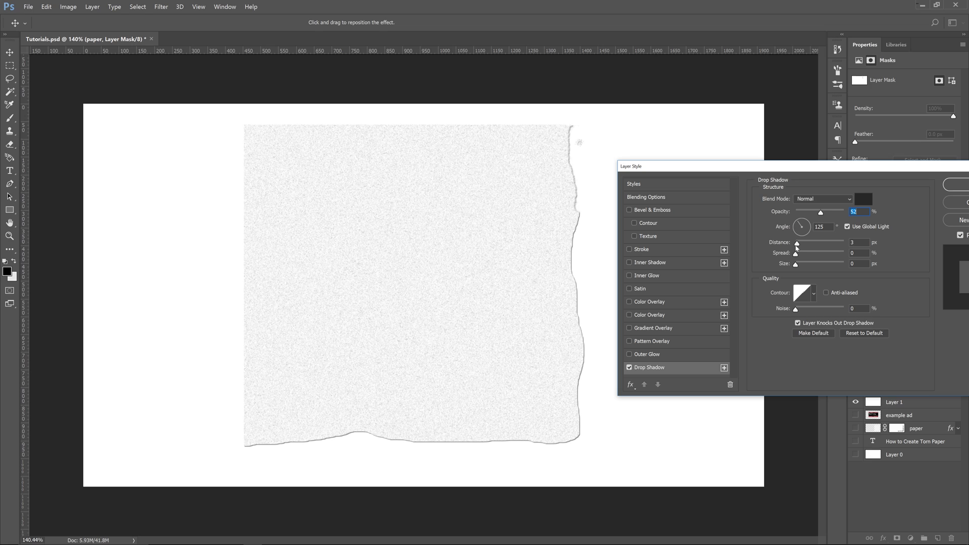
{"action": "left_click_drag", "start_coordinate": [796, 247], "coordinate": [794, 249]}
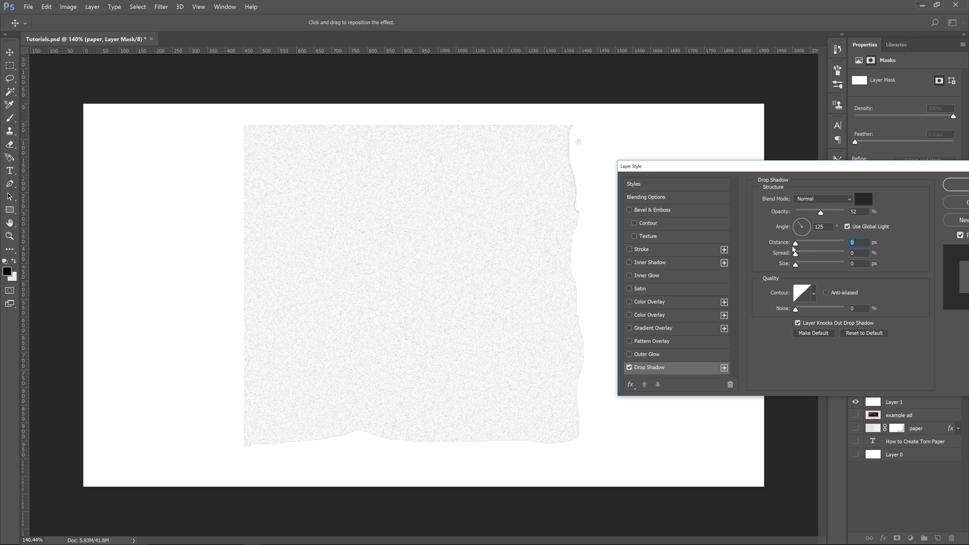
{"action": "left_click_drag", "start_coordinate": [795, 249], "coordinate": [797, 247]}
- Try several drop shadow angles, including -30° and 98°, and set the angle to 135°
{"action": "left_click", "coordinate": [807, 231]}
{"action": "left_click_drag", "start_coordinate": [222, 426], "coordinate": [218, 423]}
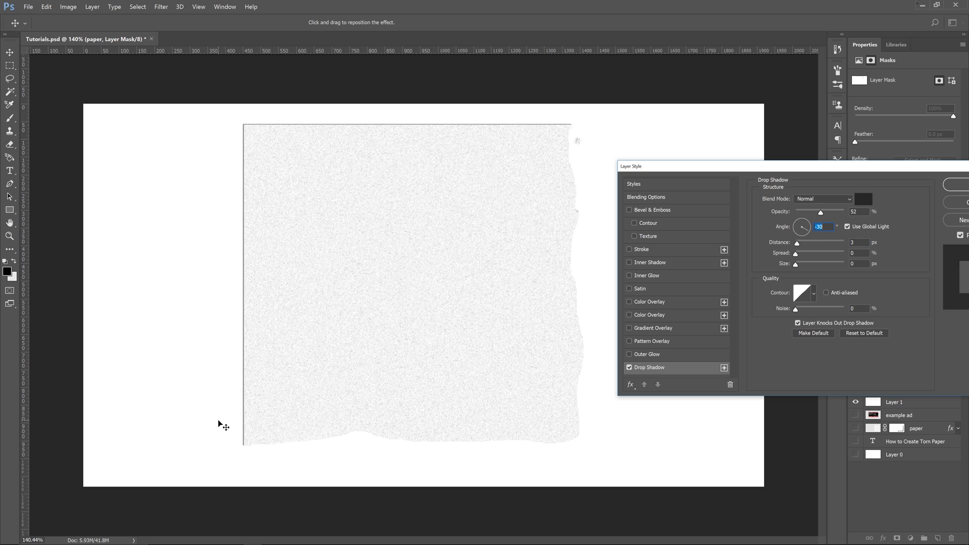
{"action": "type", "text": "135"}
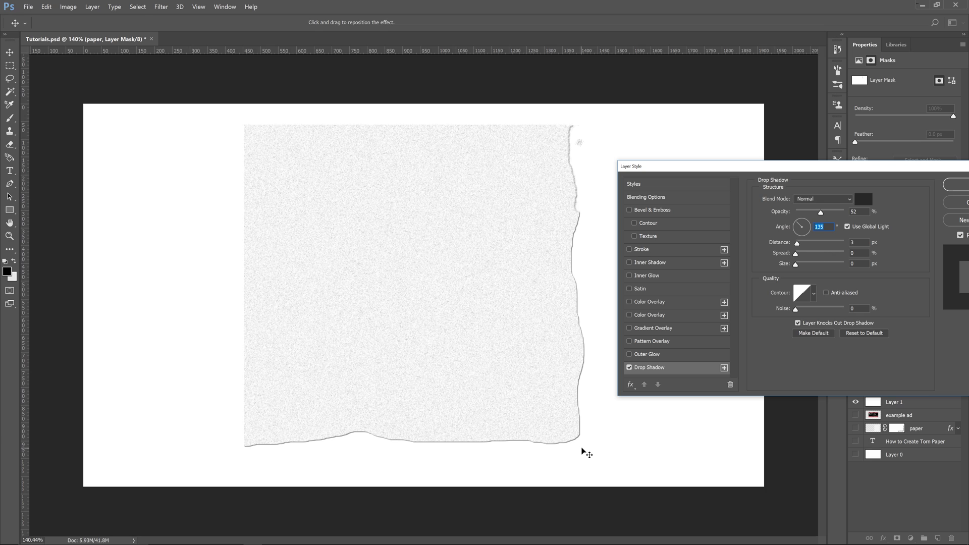
{"action": "left_click_drag", "start_coordinate": [582, 448], "coordinate": [588, 382]}
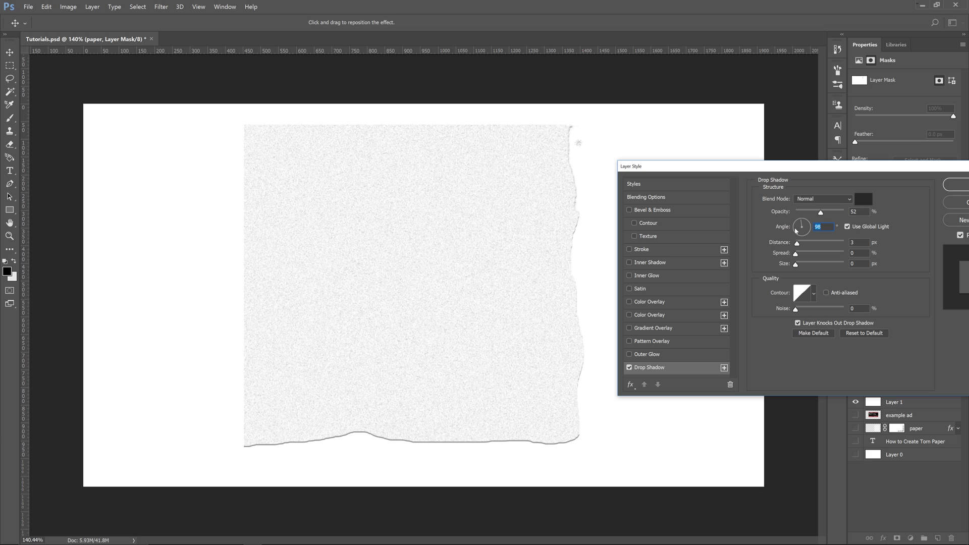
{"action": "left_click_drag", "start_coordinate": [796, 230], "coordinate": [790, 218]}
- Set the drop shadow's opacity to 58% and apply the layer style
{"action": "left_click_drag", "start_coordinate": [821, 212], "coordinate": [824, 219]}
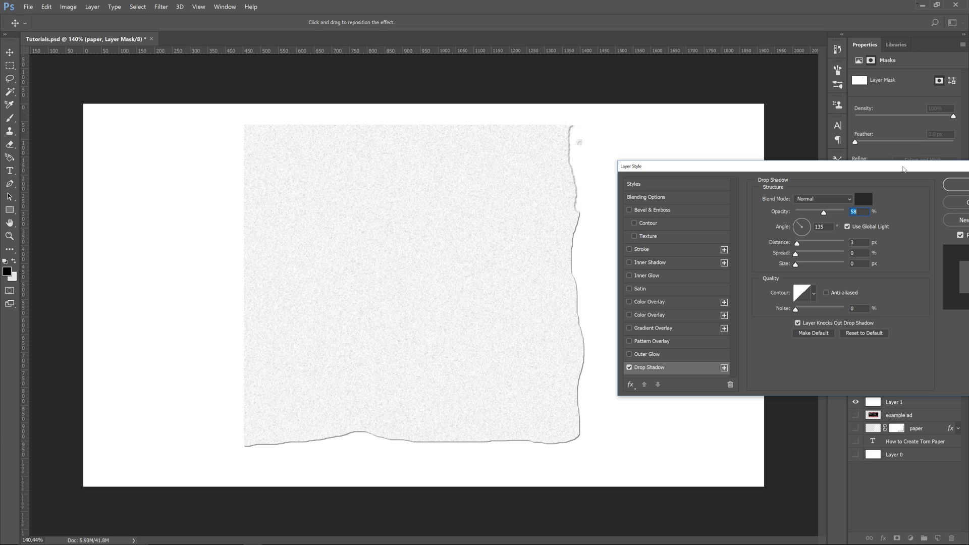
{"action": "left_click_drag", "start_coordinate": [903, 169], "coordinate": [861, 171]}
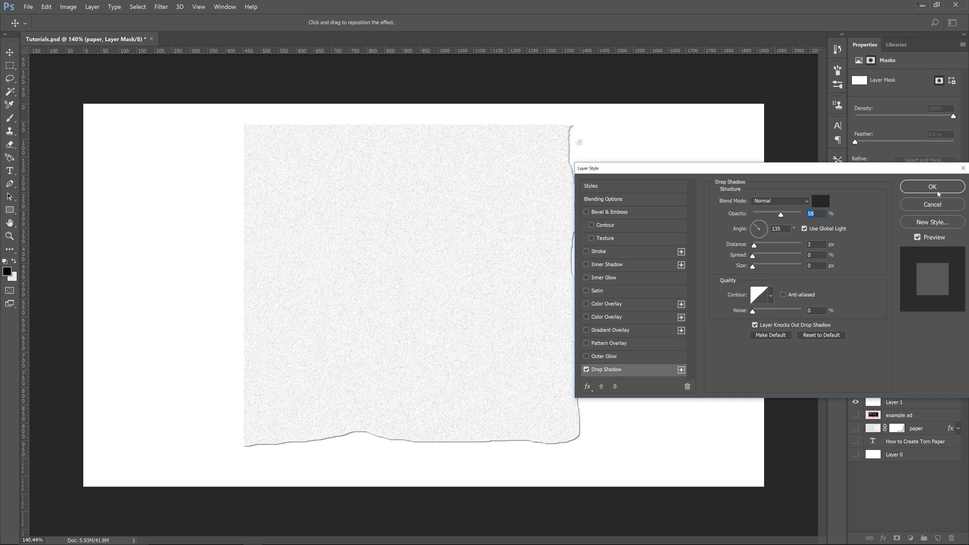
{"action": "left_click", "coordinate": [932, 187]}
- Try tearing the middle of the paper's right edge with the 17 px brush, and undo the stroke
{"action": "key", "text": "z"}
{"action": "scroll", "coordinate": [559, 210], "scroll_direction": "up", "scroll_amount": 4}
{"action": "key", "text": "b"}
{"action": "mouse_move", "coordinate": [559, 210]}
{"action": "left_mouse_down"}
{"action": "mouse_move", "coordinate": [524, 181]}
{"action": "mouse_move", "coordinate": [509, 252]}
{"action": "left_mouse_up"}
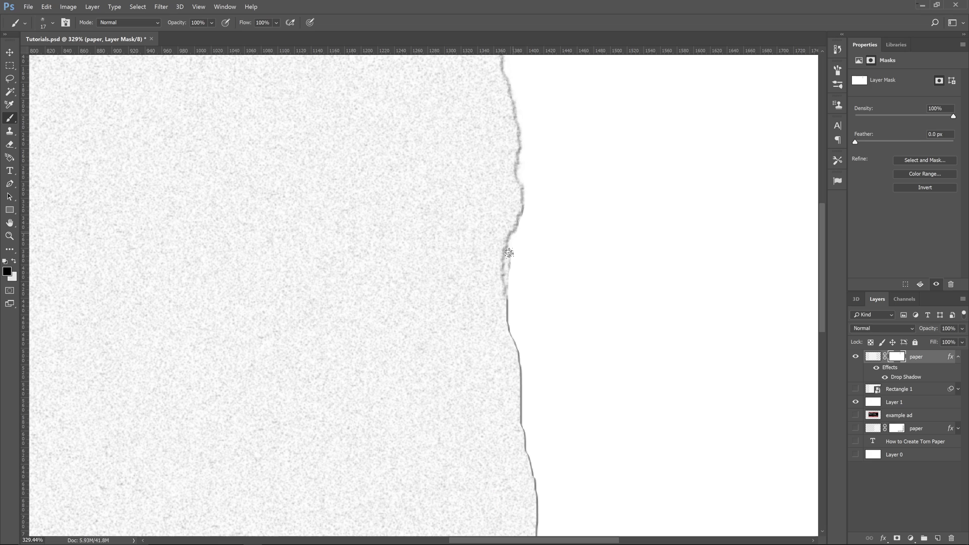
{"action": "key", "text": "ctrl+z"}
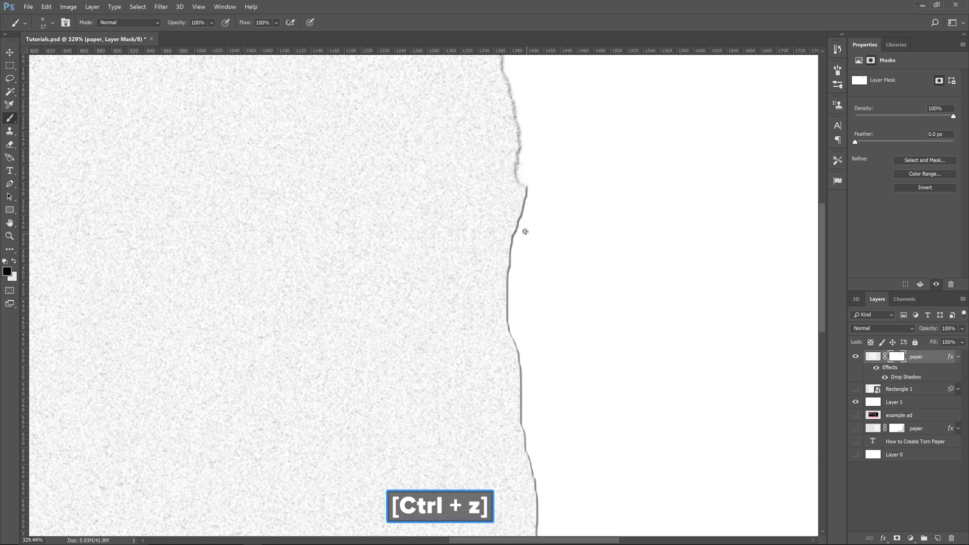
- Enlarge the brush to 54 px and try tearing the middle of the paper's right edge on the mask
{"action": "right_click", "coordinate": [529, 300], "text": "alt"}
{"action": "left_click_drag", "start_coordinate": [529, 301], "coordinate": [530, 383]}
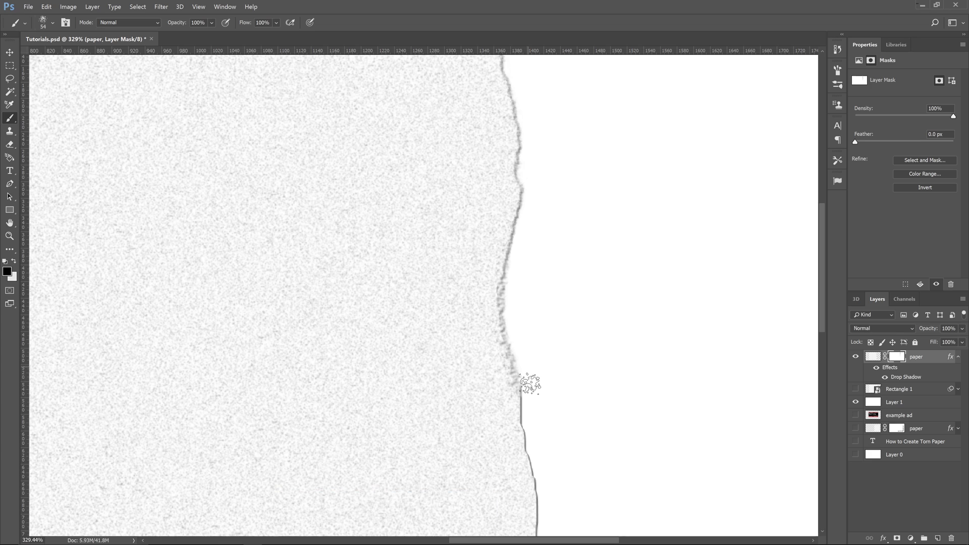
{"action": "left_click_drag", "start_coordinate": [530, 383], "coordinate": [527, 434]}
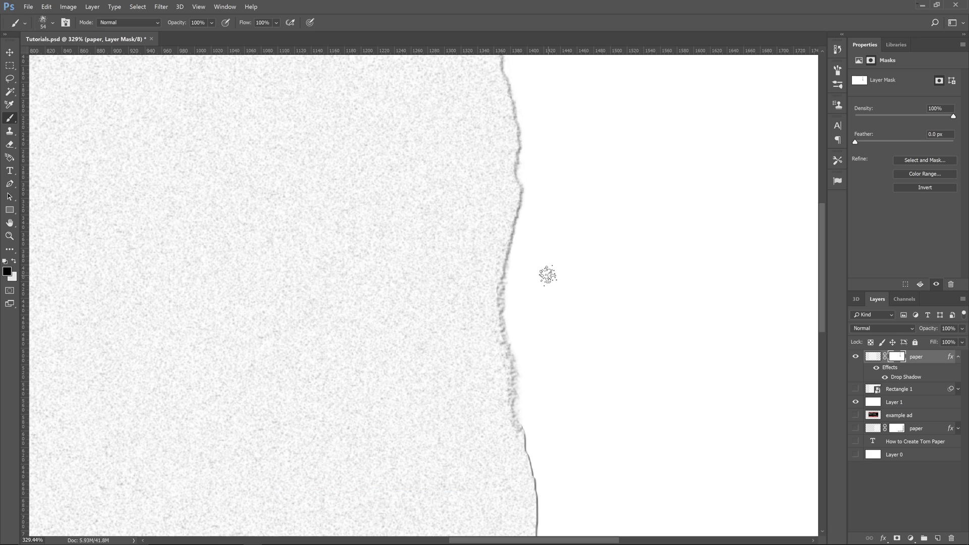
- Reduce the brush to 20 px and tear the lower half of the paper's right edge and around the lower right corner
{"action": "right_click", "coordinate": [548, 275], "text": "alt"}
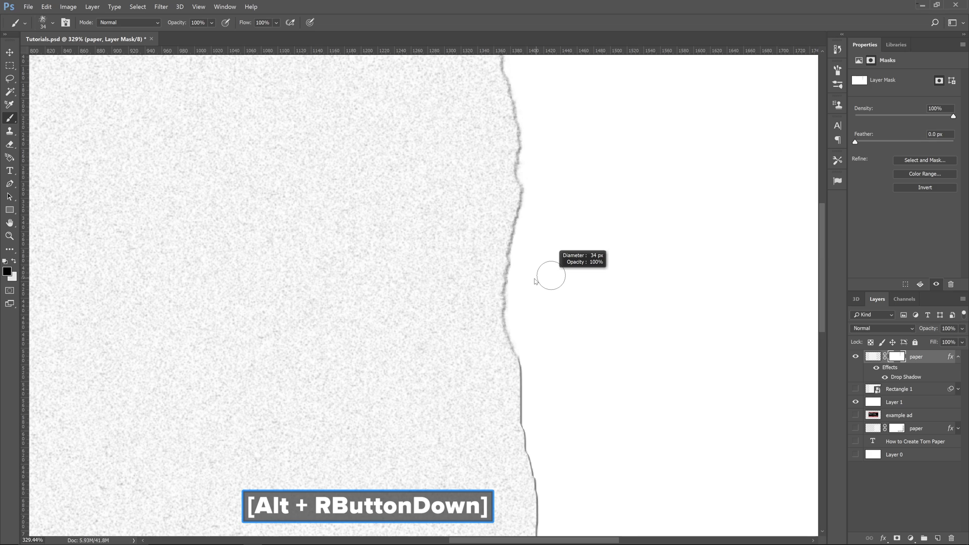
{"action": "key", "text": "ctrl+0"}
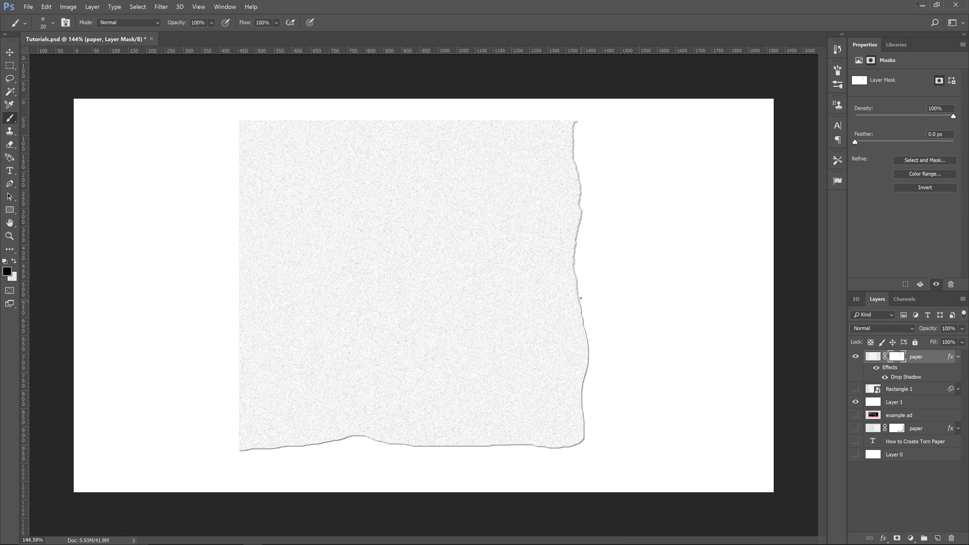
{"action": "left_click_drag", "start_coordinate": [581, 298], "coordinate": [584, 387]}
{"action": "mouse_move", "coordinate": [585, 350]}
{"action": "left_mouse_down"}
{"action": "mouse_move", "coordinate": [582, 415]}
{"action": "mouse_move", "coordinate": [537, 447]}
{"action": "left_mouse_up"}
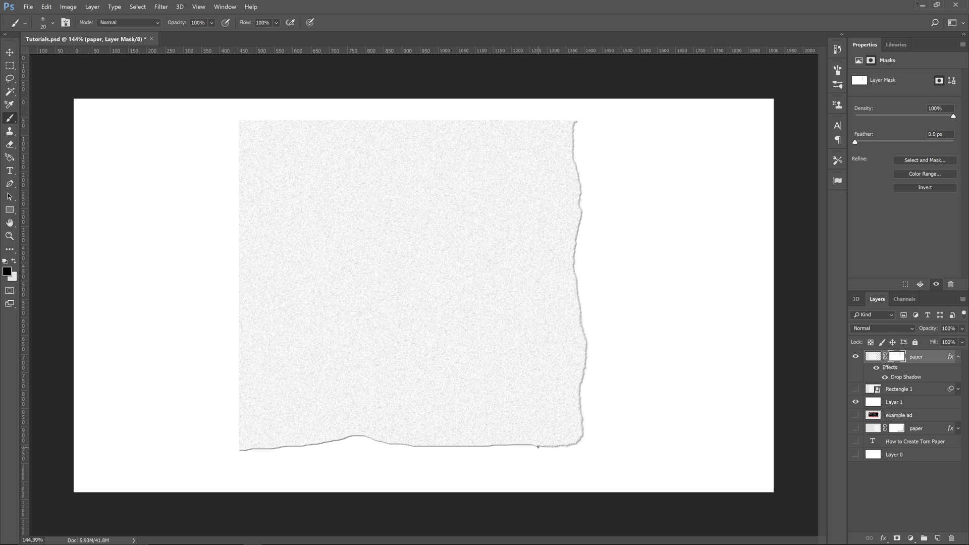
- Continue tearing the paper's bottom edge on the mask with the 20 px brush, working toward the lower left corner
{"action": "scroll", "coordinate": [463, 281], "scroll_direction": "up", "scroll_amount": 5}
{"action": "key", "text": "space"}
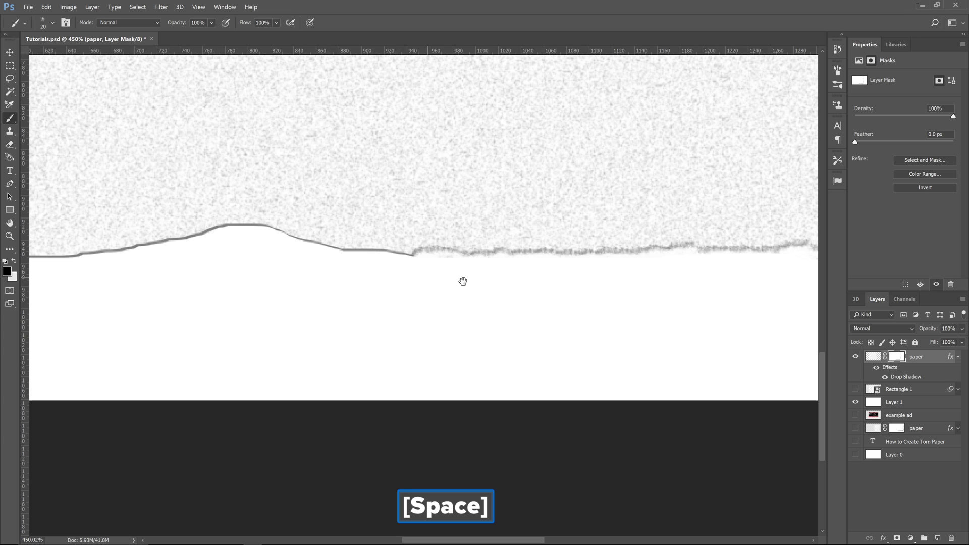
{"action": "left_click_drag", "start_coordinate": [462, 281], "coordinate": [656, 309]}
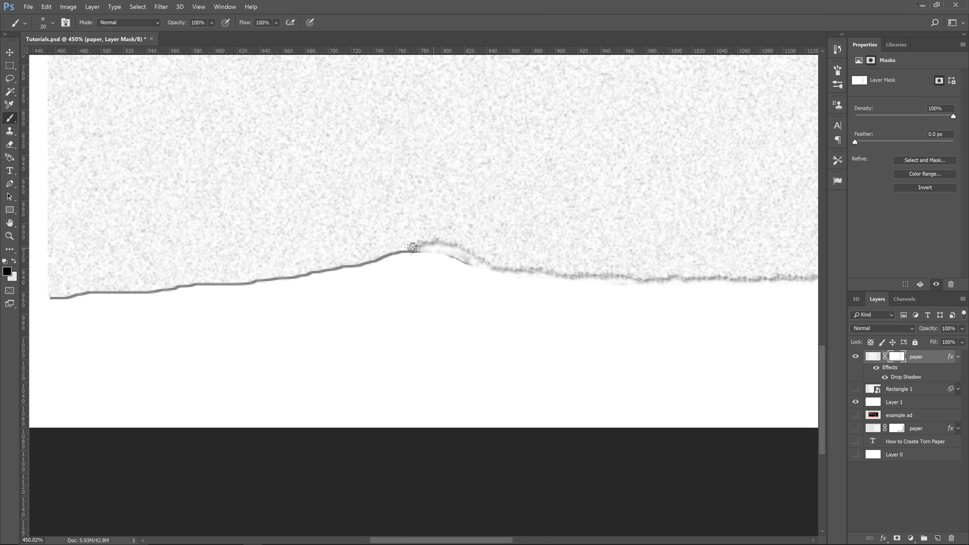
{"action": "mouse_move", "coordinate": [413, 248]}
{"action": "left_mouse_down"}
{"action": "mouse_move", "coordinate": [465, 261]}
{"action": "mouse_move", "coordinate": [396, 252]}
{"action": "mouse_move", "coordinate": [287, 278]}
{"action": "left_mouse_up"}
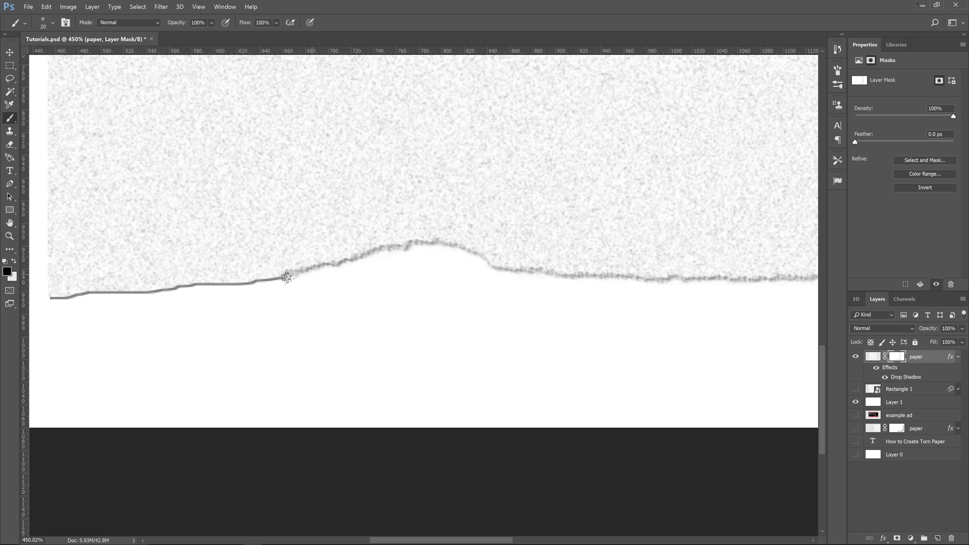
{"action": "key", "text": "ctrl+0"}
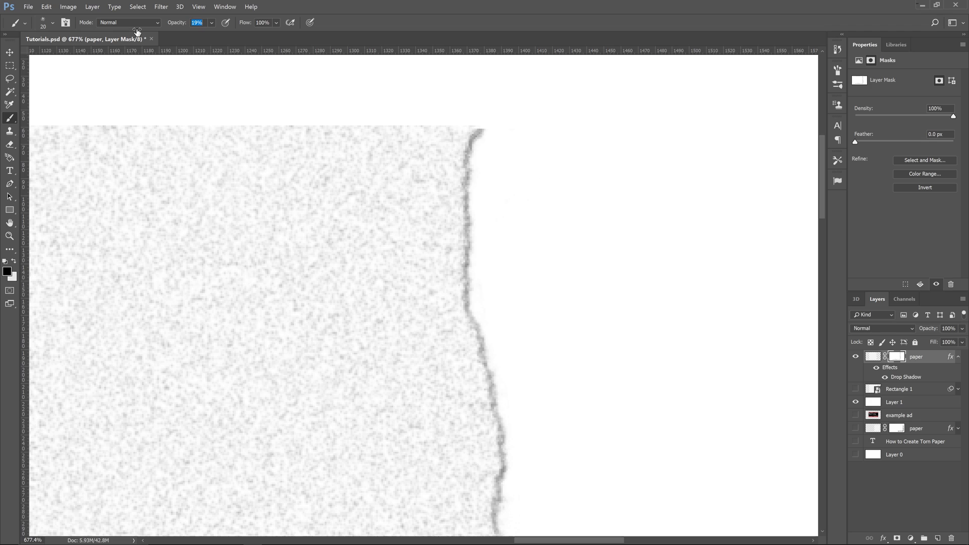
- Set the brush opacity to 26% and paint just inside the upper right edge to fade the paper's torn border
{"action": "type", "text": "26"}
{"action": "left_click", "coordinate": [477, 140]}
{"action": "mouse_move", "coordinate": [477, 141]}
{"action": "left_mouse_down"}
{"action": "mouse_move", "coordinate": [488, 378]}
{"action": "mouse_move", "coordinate": [477, 336]}
{"action": "left_mouse_up"}
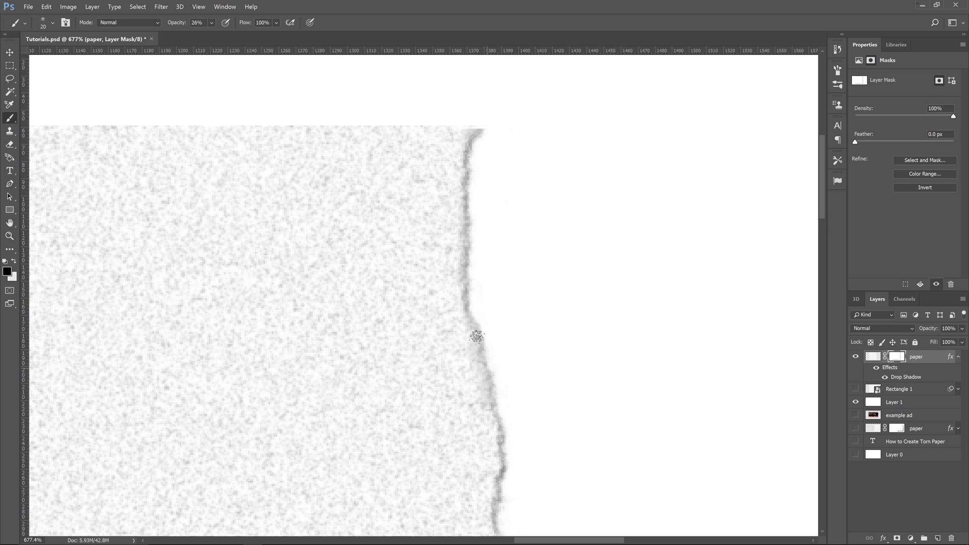
- Fade the torn border at 26% brush opacity down the paper's lower right edge, around the corner and along the bottom edge
{"action": "key", "text": "z"}
{"action": "left_click", "coordinate": [512, 385], "text": "alt"}
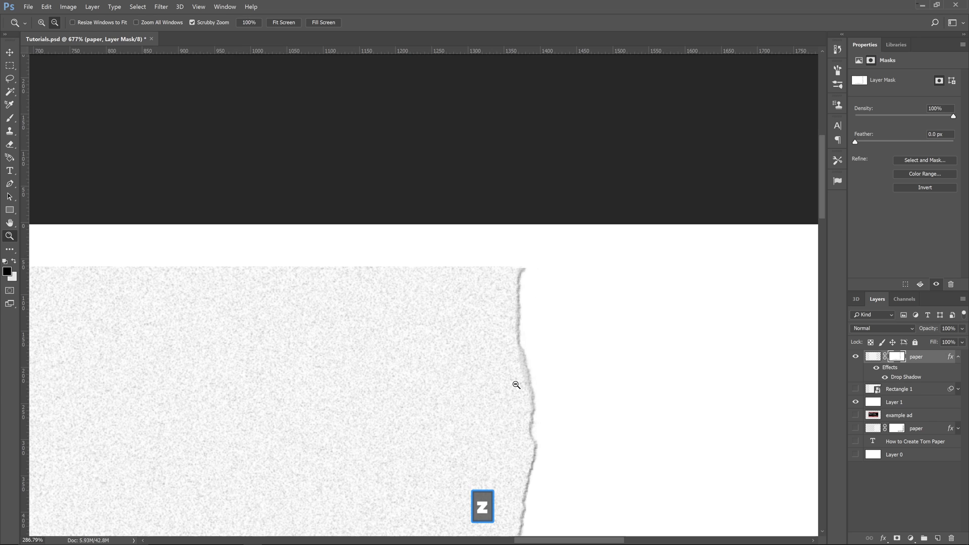
{"action": "left_click", "coordinate": [516, 384], "text": "alt"}
{"action": "key", "text": "space"}
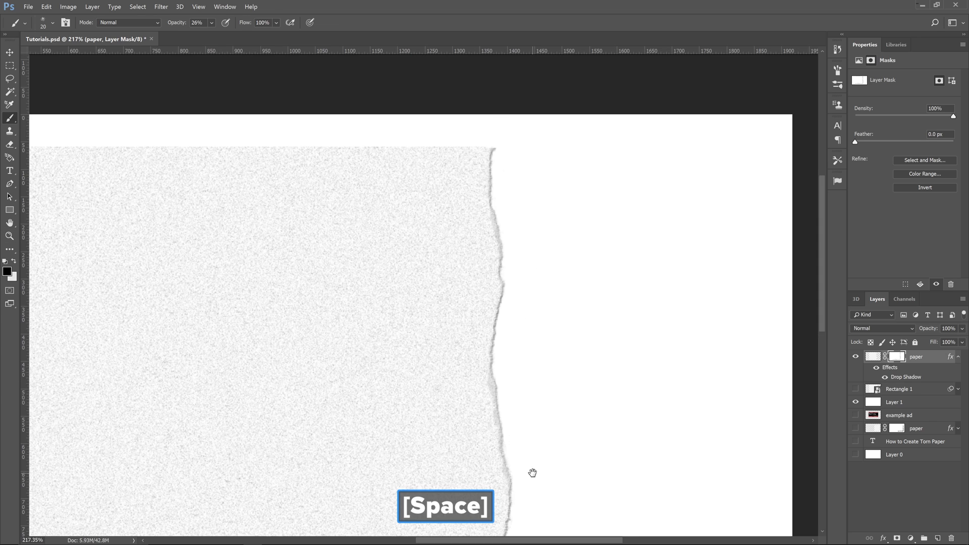
{"action": "left_click_drag", "start_coordinate": [532, 473], "coordinate": [524, 264]}
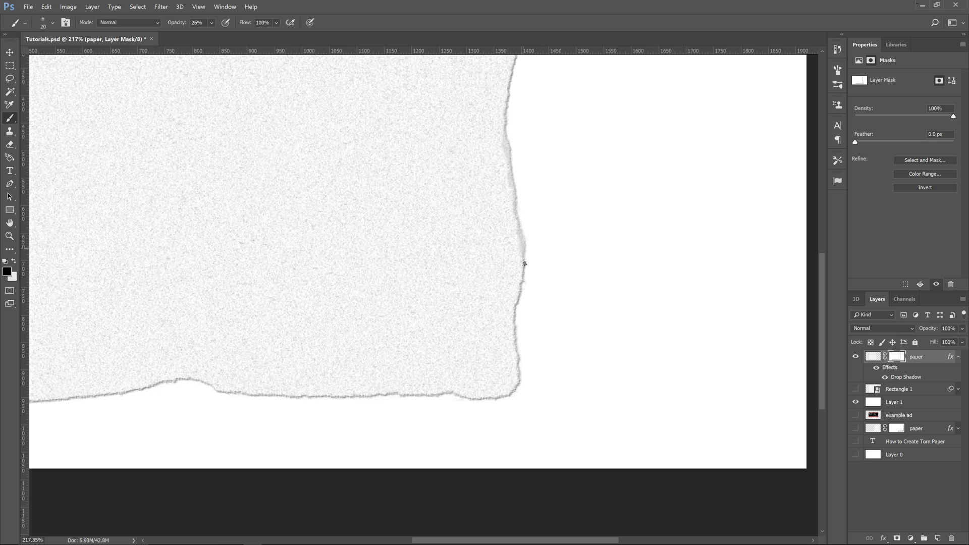
{"action": "mouse_move", "coordinate": [524, 263]}
{"action": "left_mouse_down"}
{"action": "mouse_move", "coordinate": [518, 387]}
{"action": "mouse_move", "coordinate": [502, 395]}
{"action": "mouse_move", "coordinate": [278, 393]}
{"action": "left_mouse_up"}
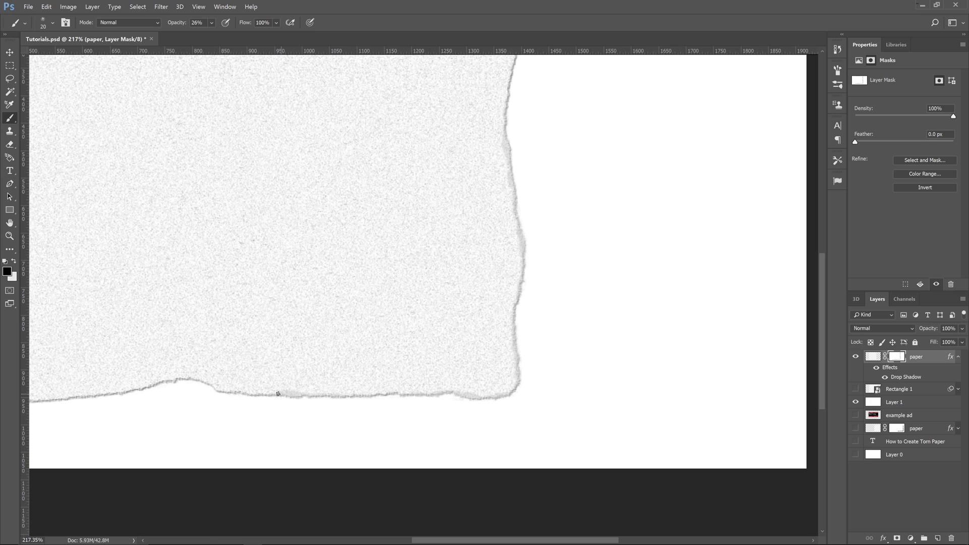
- Smudge the torn border near the top of the paper's right edge on the mask at 50% strength with a tiny brush
{"action": "scroll", "coordinate": [277, 393], "scroll_direction": "down", "scroll_amount": 5}
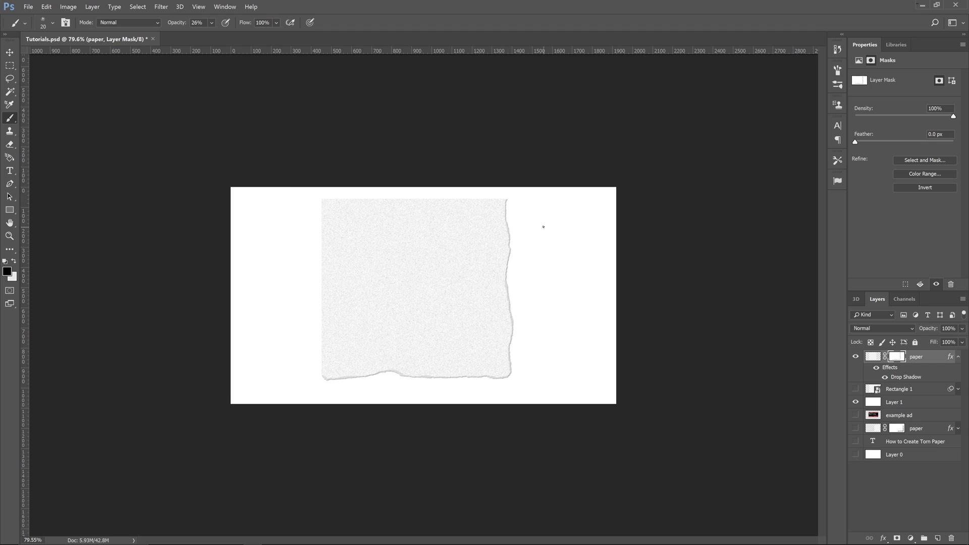
{"action": "scroll", "coordinate": [543, 227], "scroll_direction": "up", "scroll_amount": 8}
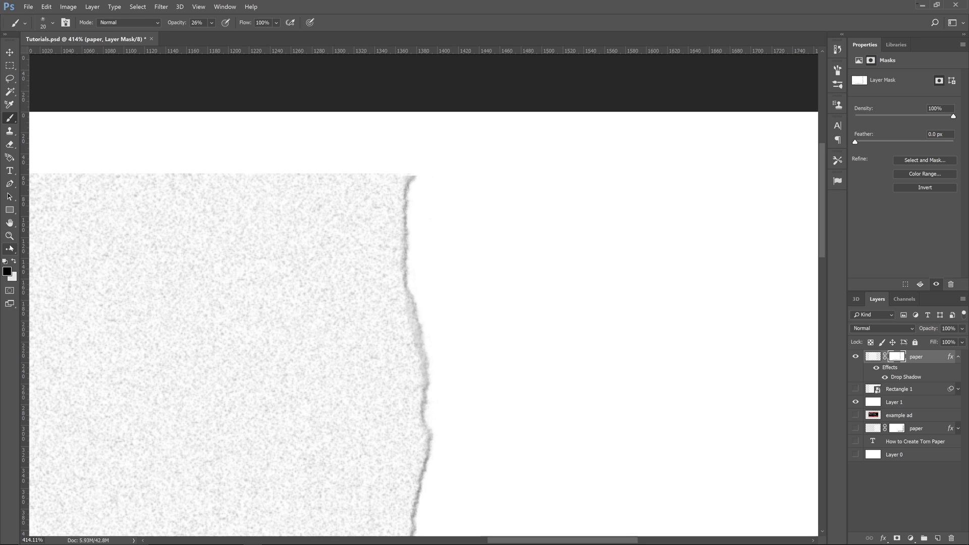
{"action": "key", "text": "r"}
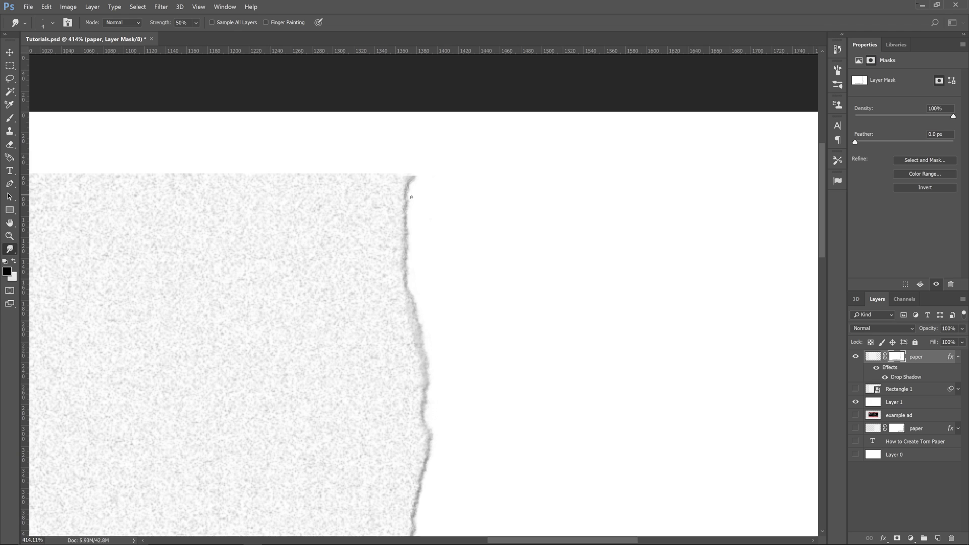
{"action": "scroll", "coordinate": [411, 196], "scroll_direction": "up", "scroll_amount": 5}
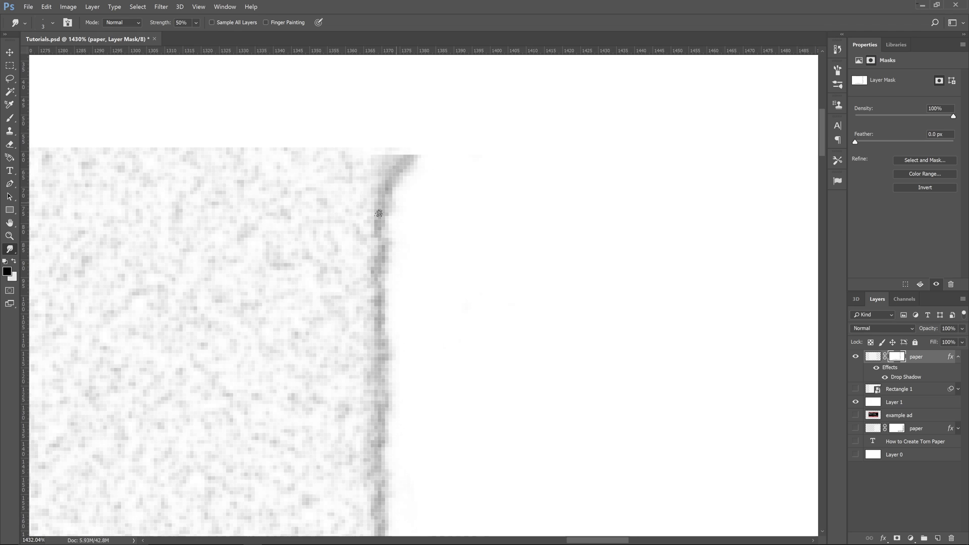
{"action": "left_click_drag", "start_coordinate": [378, 214], "coordinate": [372, 316]}
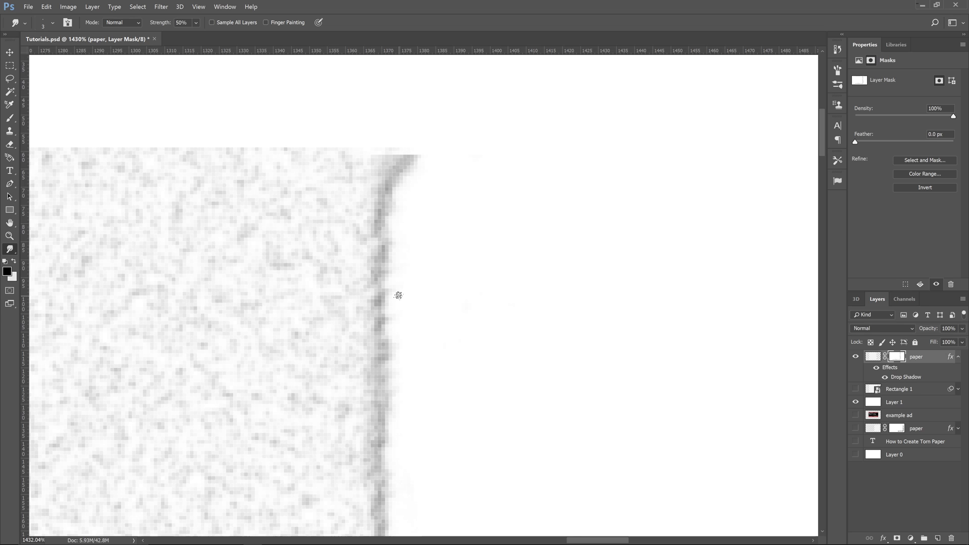
{"action": "scroll", "coordinate": [398, 295], "scroll_direction": "down", "scroll_amount": 3}
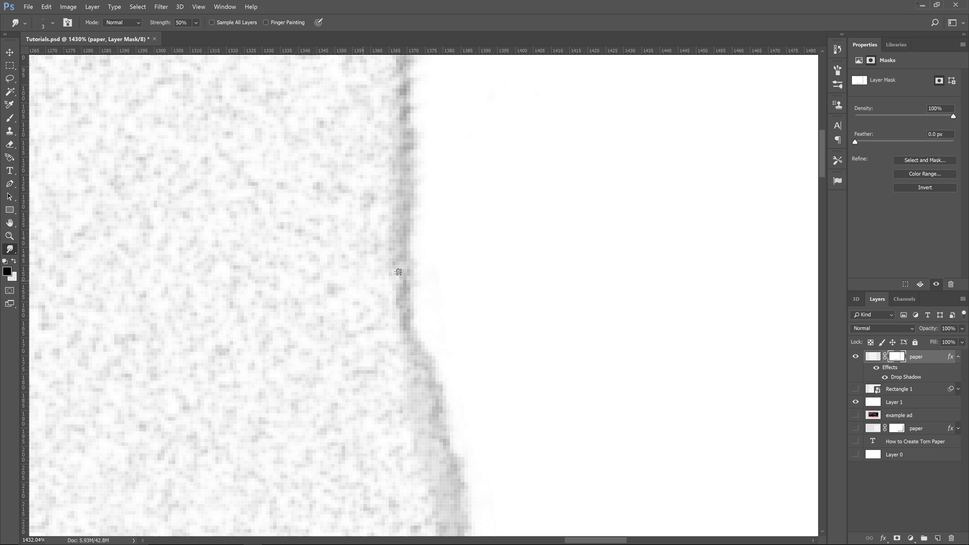
{"action": "key", "text": "ctrl+0"}
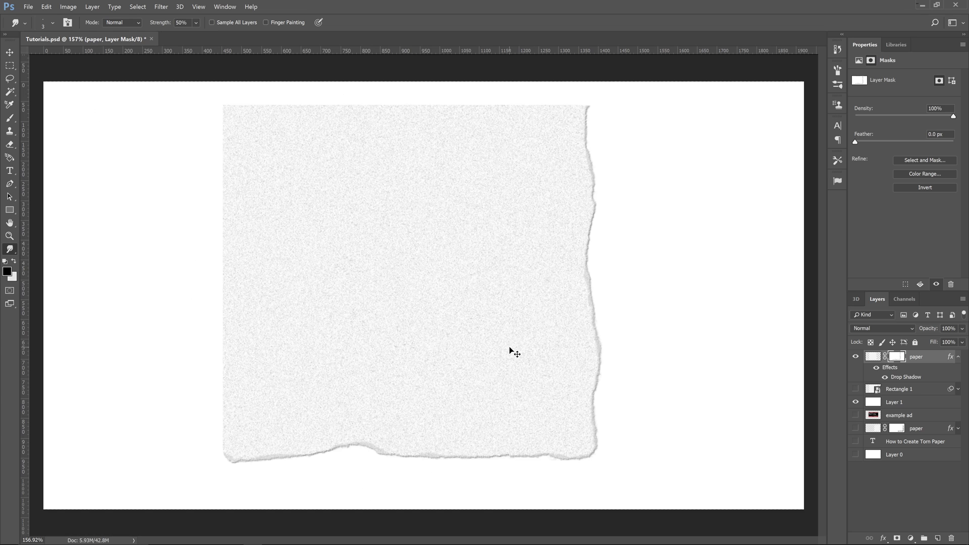
{"action": "key", "text": "v"}
{"action": "scroll", "coordinate": [420, 333], "scroll_direction": "down", "scroll_amount": 2}
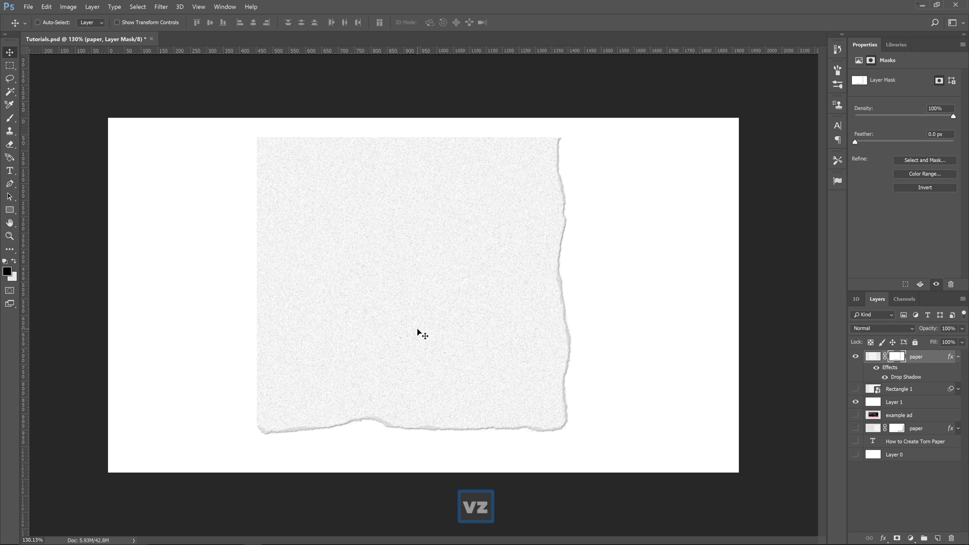